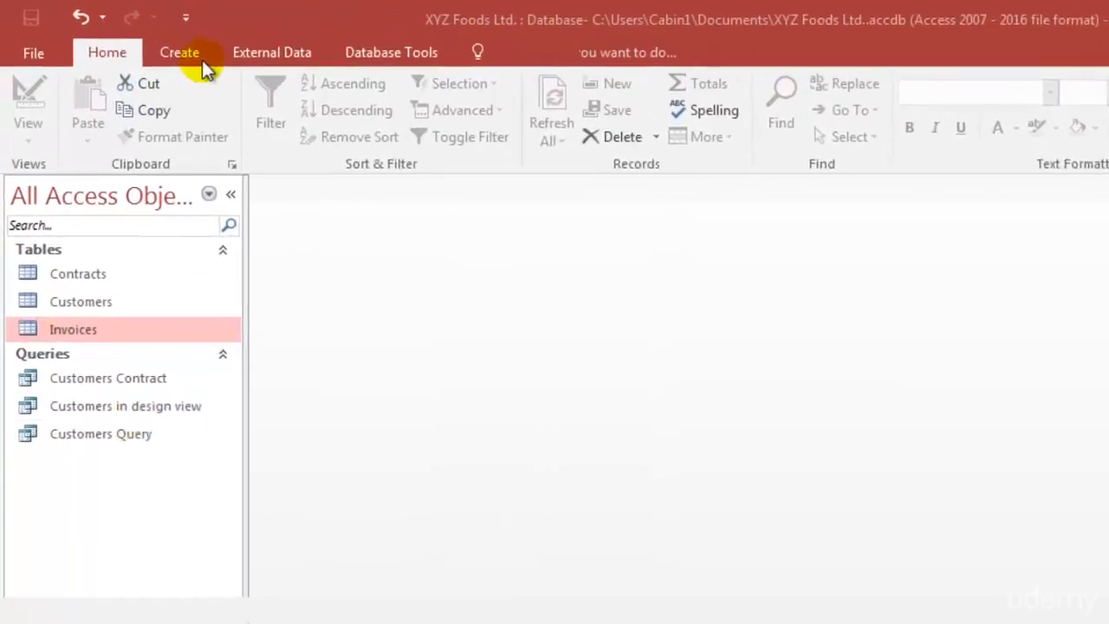
Create a new query in design view and add the Customers, Contracts and Invoices tables to it.
{"action": "left_click", "coordinate": [182, 53]}
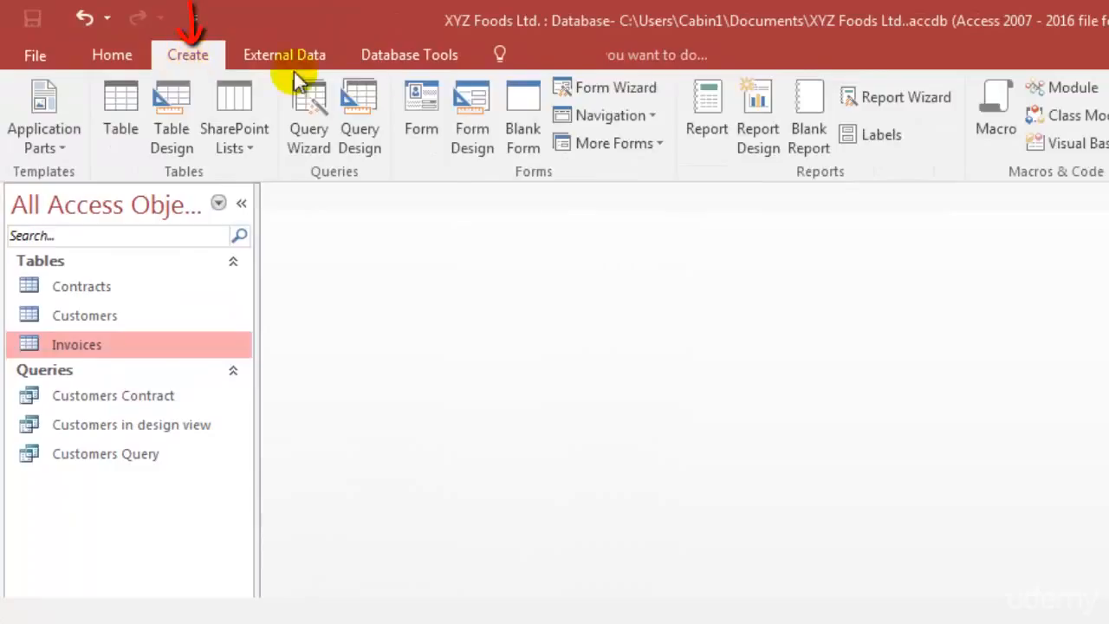
{"action": "left_click", "coordinate": [368, 147]}
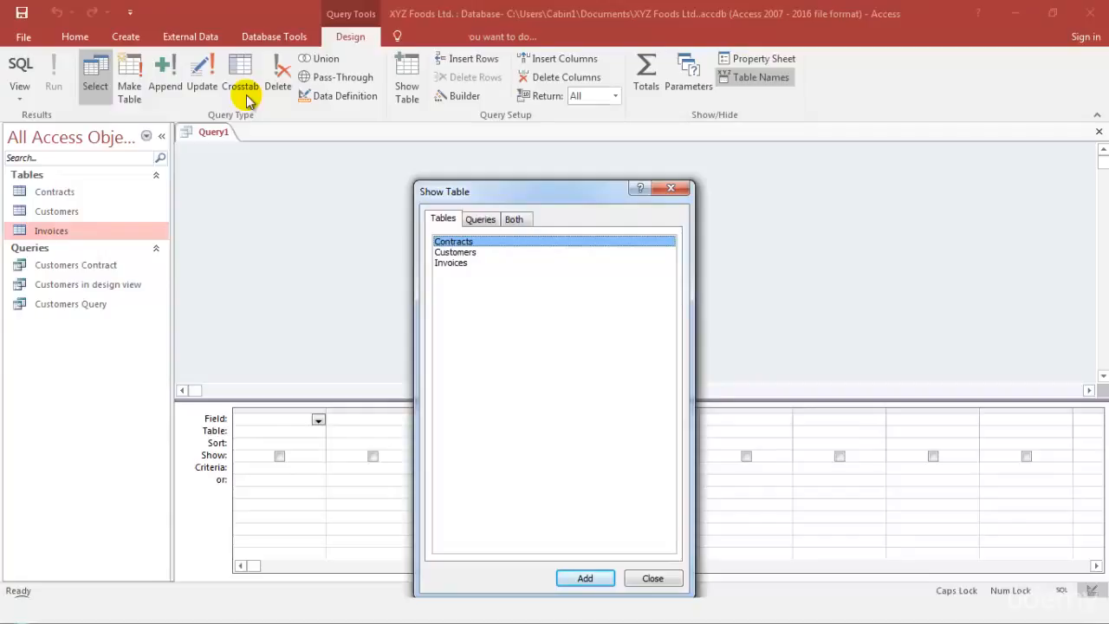
{"action": "left_click", "coordinate": [482, 252]}
{"action": "left_click", "coordinate": [580, 579]}
{"action": "left_click", "coordinate": [463, 243]}
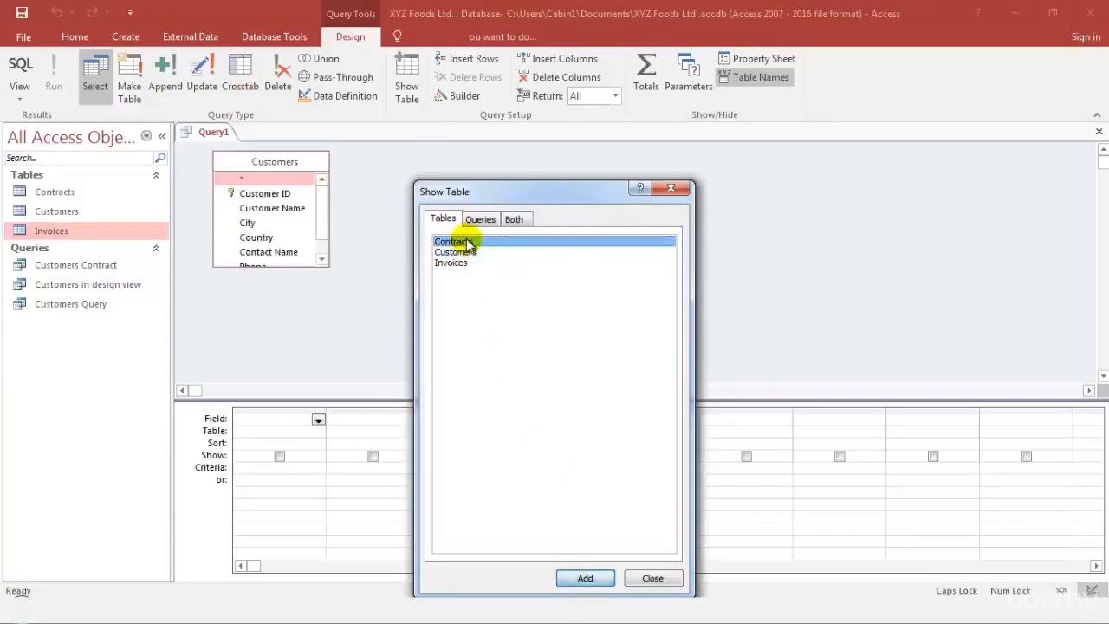
{"action": "left_click", "coordinate": [597, 579]}
{"action": "left_click", "coordinate": [454, 252]}
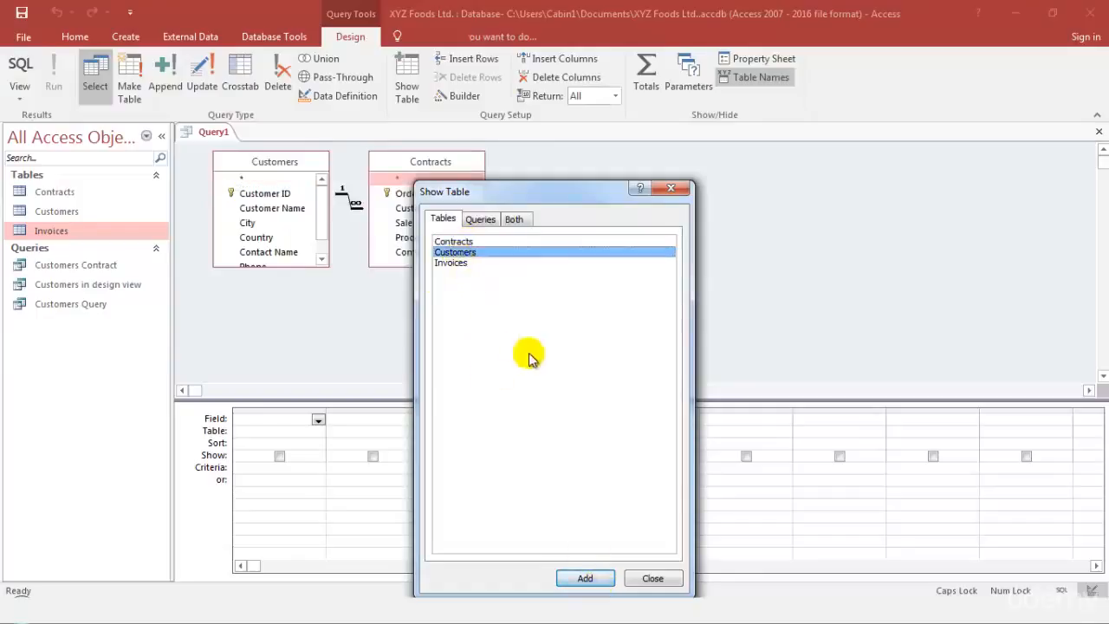
{"action": "left_click", "coordinate": [440, 265]}
{"action": "left_click", "coordinate": [589, 577]}
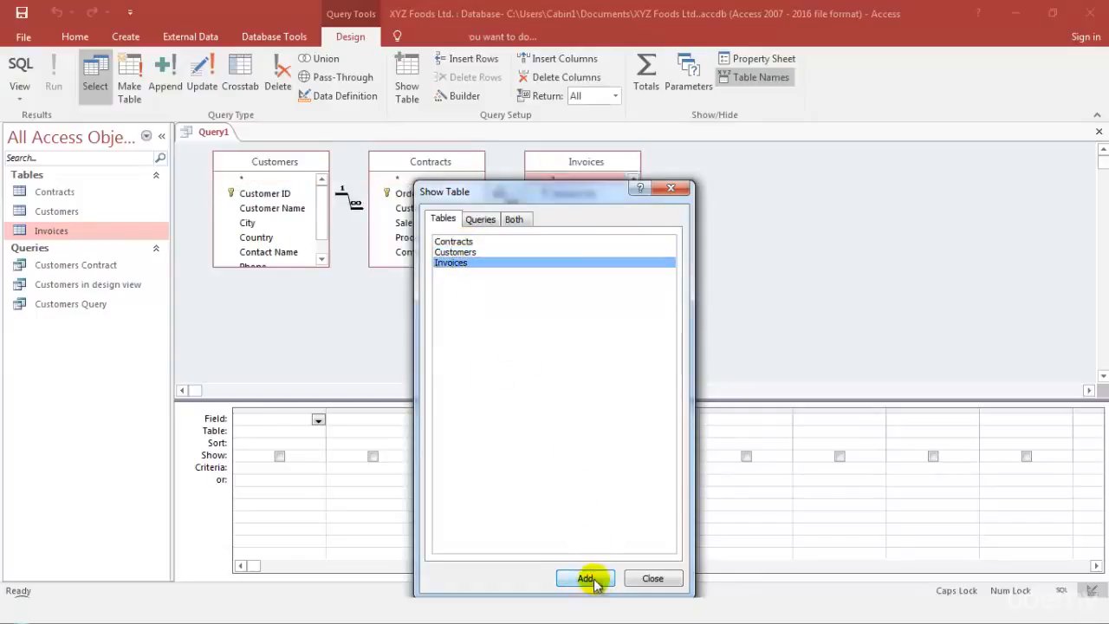
{"action": "left_click", "coordinate": [671, 187]}
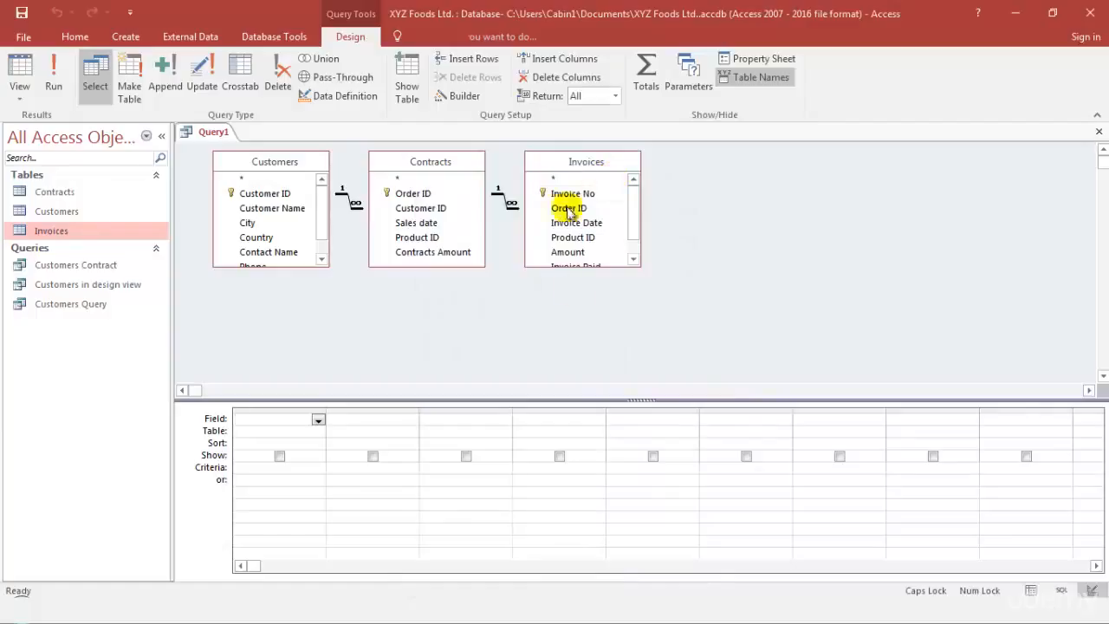
Enlarge the query design grid, lengthen the Customers and Invoices field lists, and space the Contracts and Invoices tables apart.
{"action": "left_click_drag", "start_coordinate": [638, 400], "coordinate": [626, 339]}
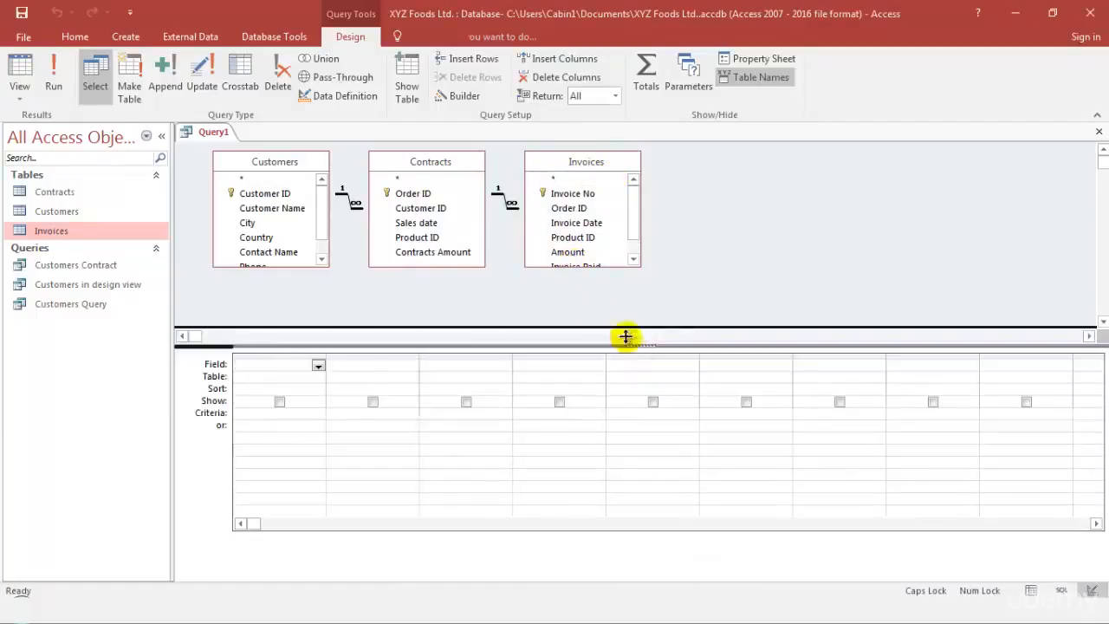
{"action": "left_click_drag", "start_coordinate": [576, 270], "coordinate": [576, 284]}
{"action": "left_click_drag", "start_coordinate": [280, 267], "coordinate": [277, 285]}
{"action": "left_click_drag", "start_coordinate": [564, 161], "coordinate": [619, 175]}
{"action": "left_click_drag", "start_coordinate": [444, 173], "coordinate": [462, 189]}
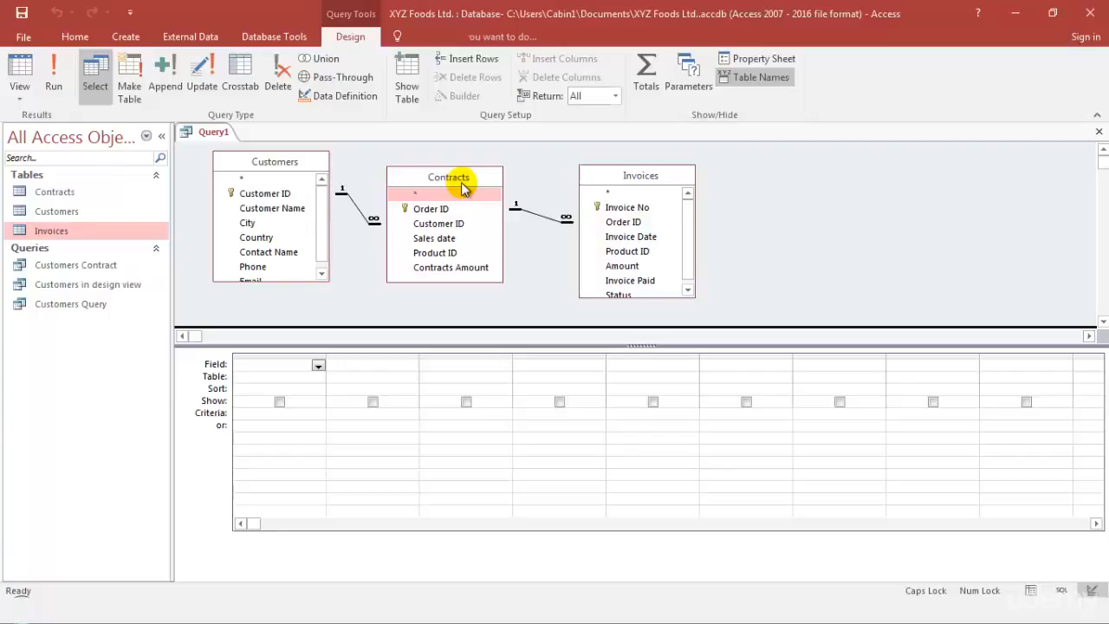
Add Customer Name, the Contracts table's Order ID, and Invoice Date, Product ID, Amount and Invoice Paid from Invoices, and run the query.
{"action": "double_click", "coordinate": [276, 208]}
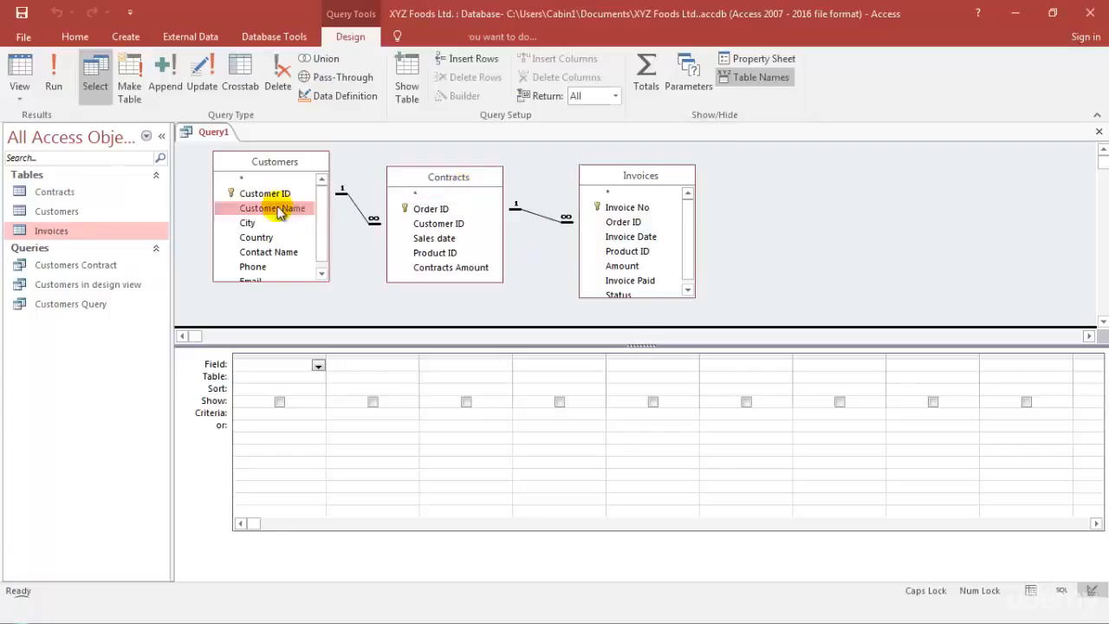
{"action": "double_click", "coordinate": [427, 210]}
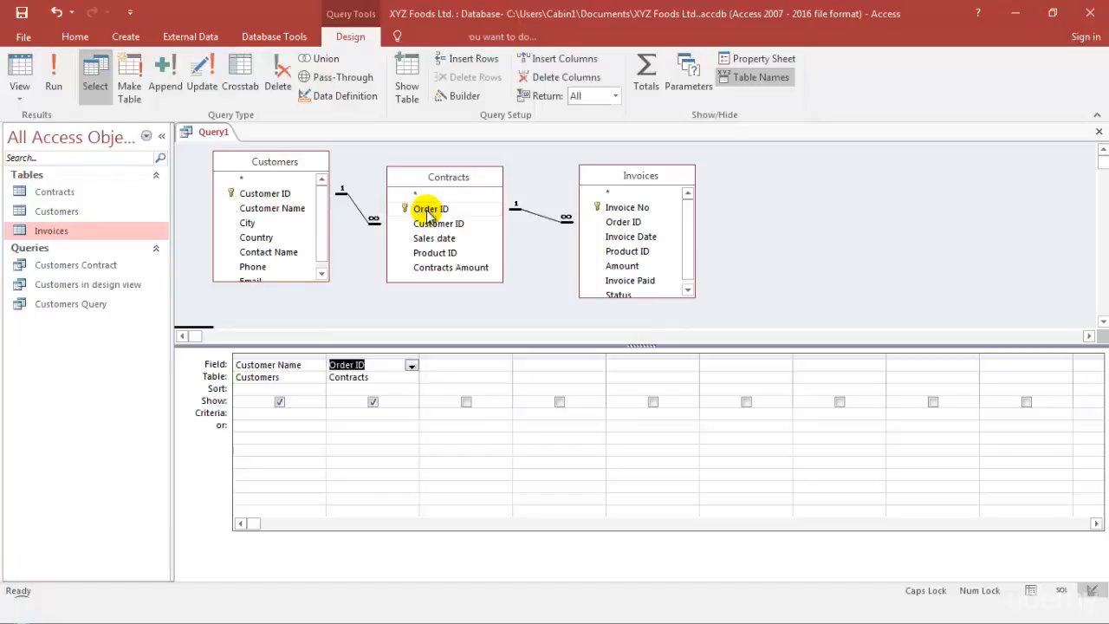
{"action": "double_click", "coordinate": [644, 239]}
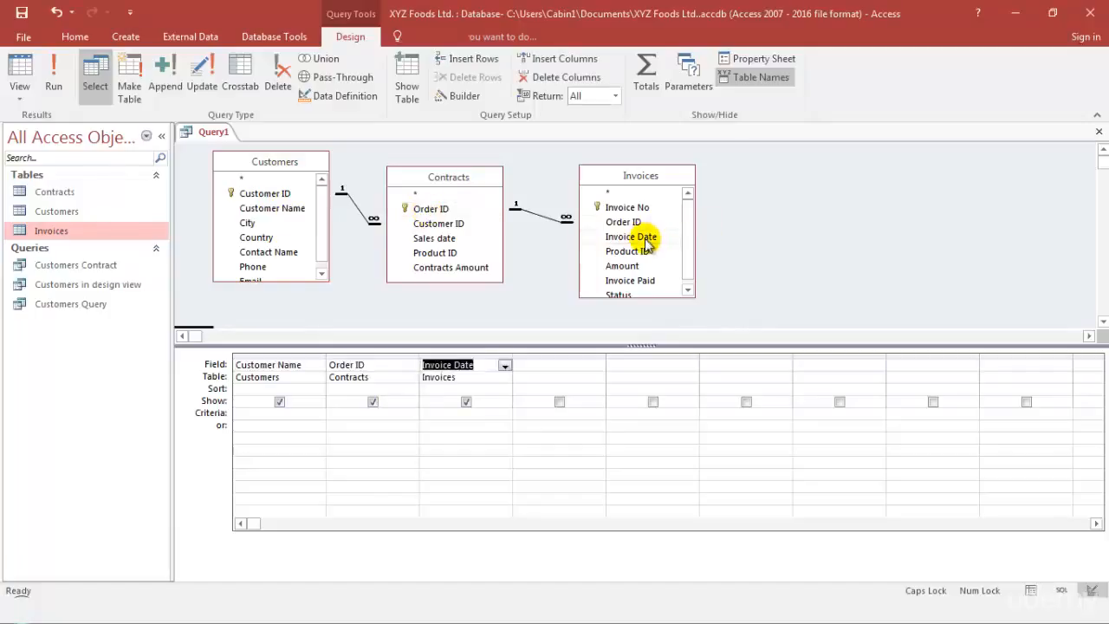
{"action": "double_click", "coordinate": [645, 251]}
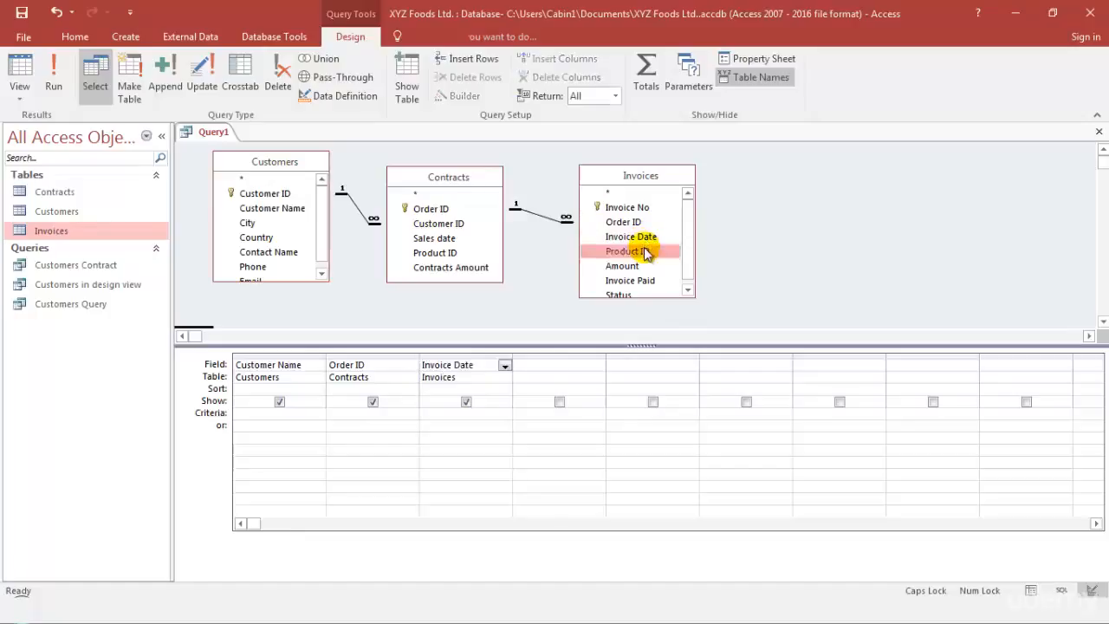
{"action": "double_click", "coordinate": [637, 269]}
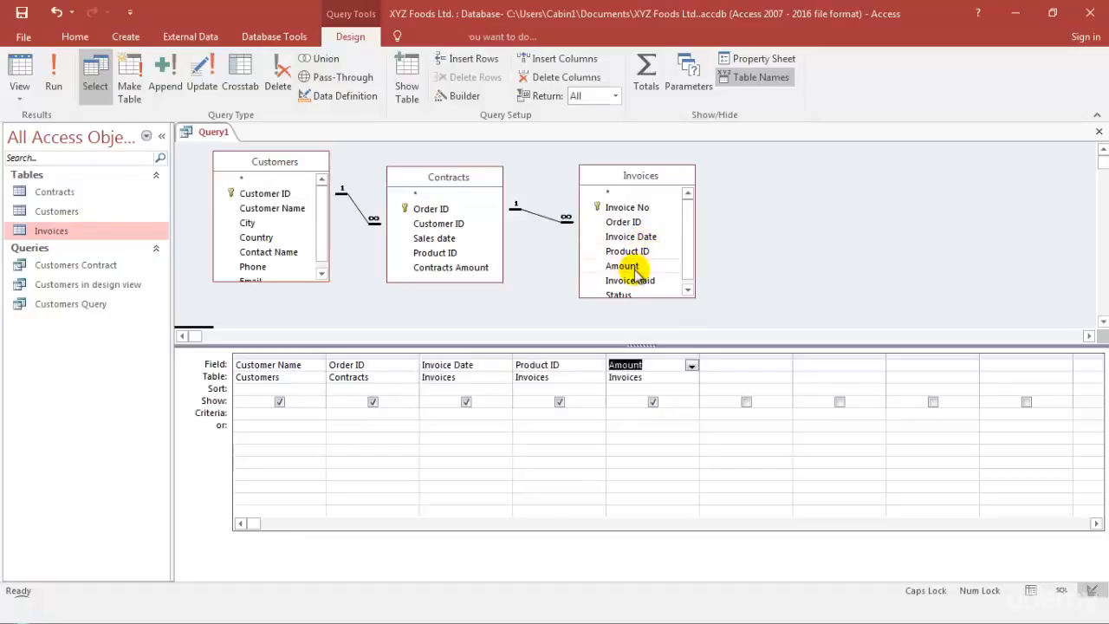
{"action": "double_click", "coordinate": [643, 283]}
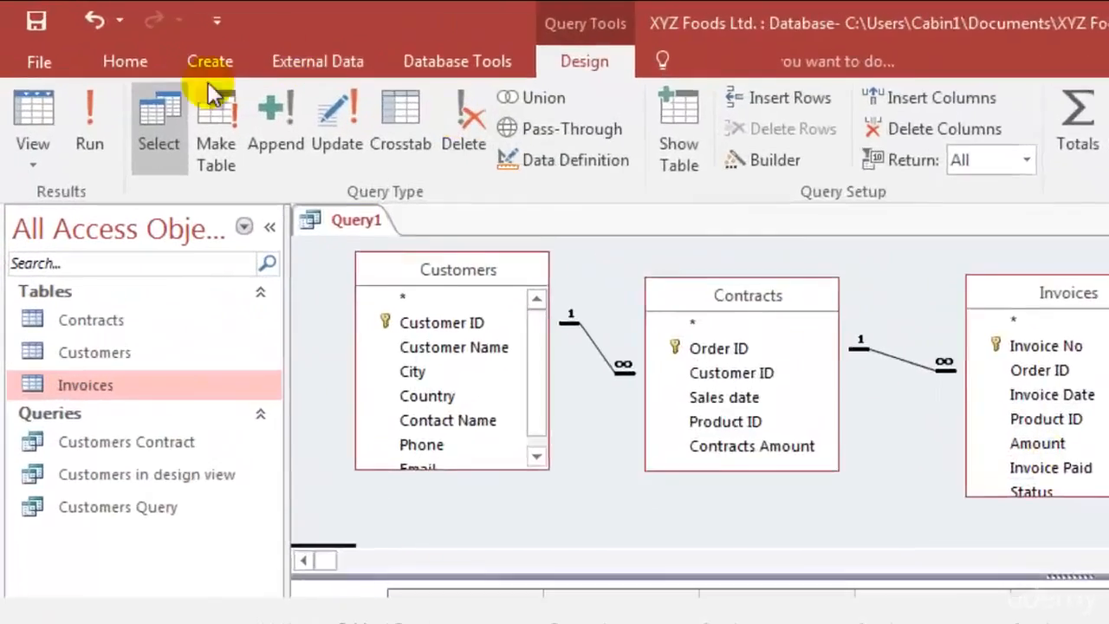
{"action": "left_click", "coordinate": [53, 77]}
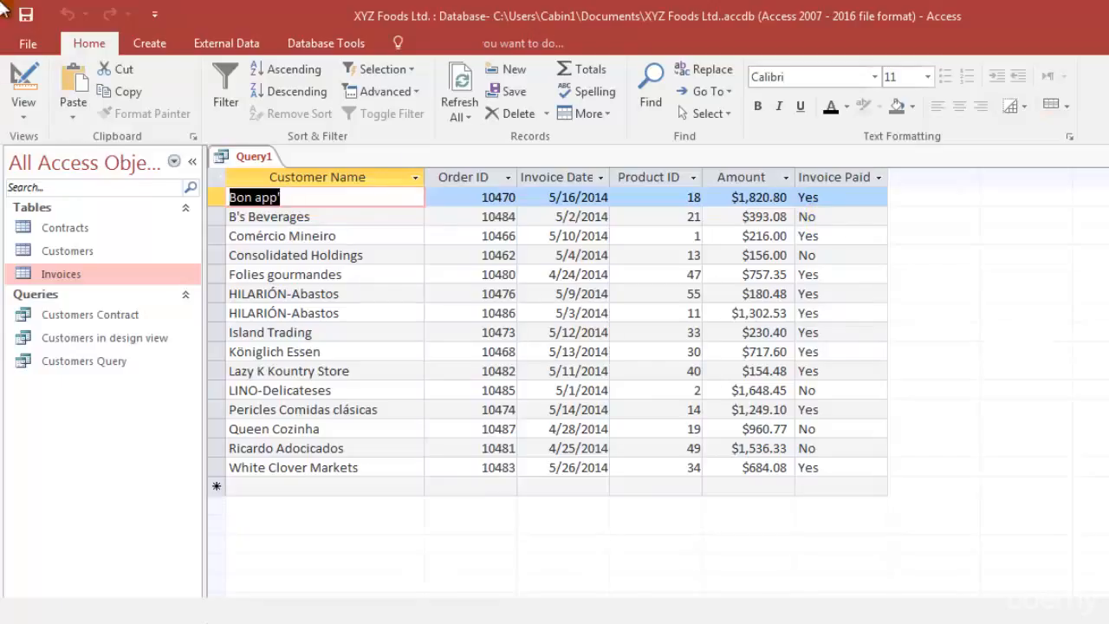
Return to the query design, set the Invoice Paid criterion to "No", and run the query.
{"action": "left_click", "coordinate": [24, 76]}
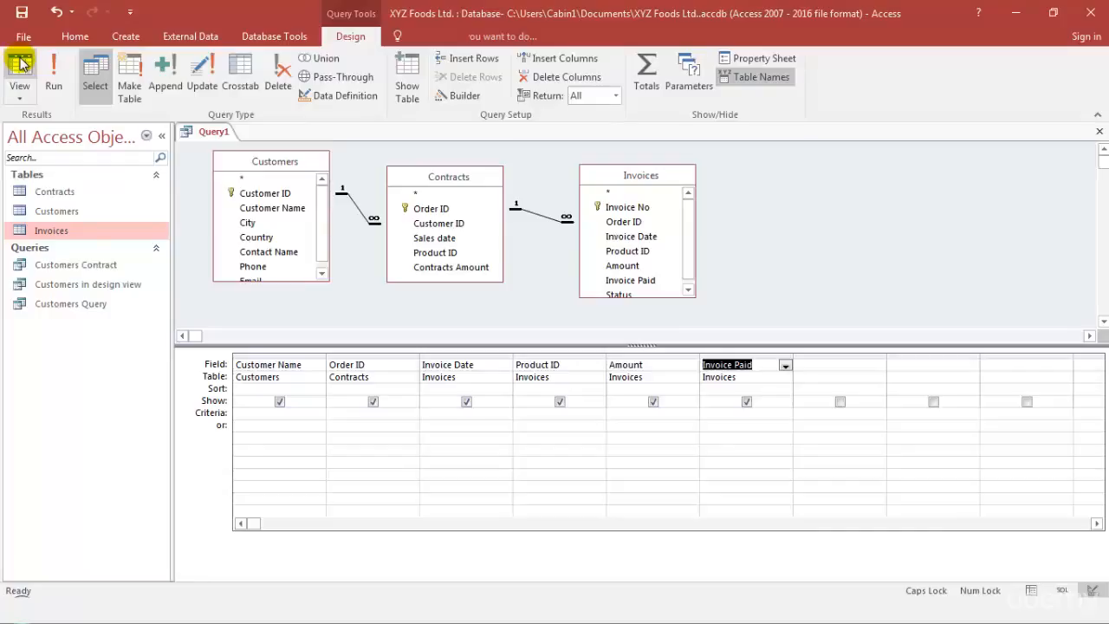
{"action": "left_click", "coordinate": [742, 412]}
{"action": "type", "text": "N"}
{"action": "key", "text": "Caps_Lock"}
{"action": "type", "text": "o"}
{"action": "left_click", "coordinate": [646, 449]}
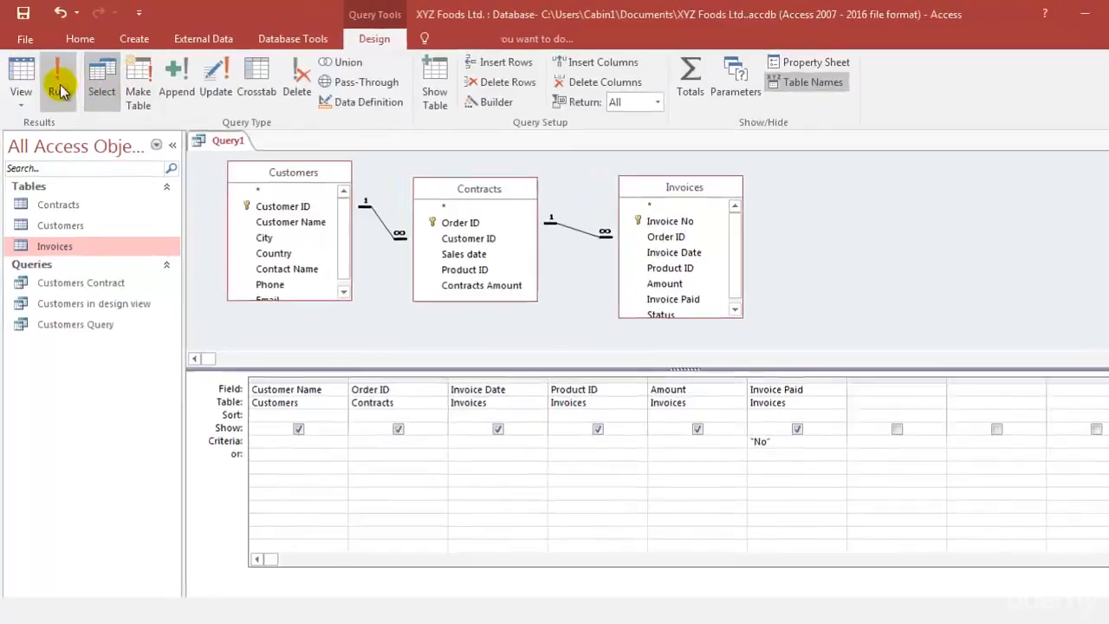
{"action": "left_click", "coordinate": [53, 82]}
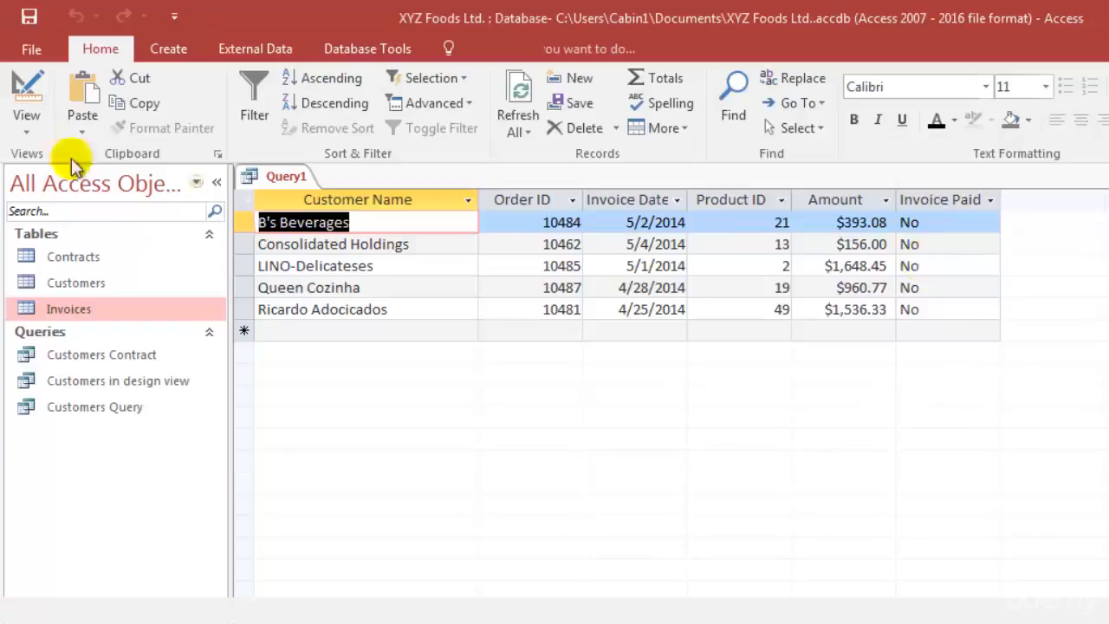
Hide the Invoice Paid column from the query output in the design and run the query again.
{"action": "left_click", "coordinate": [17, 93]}
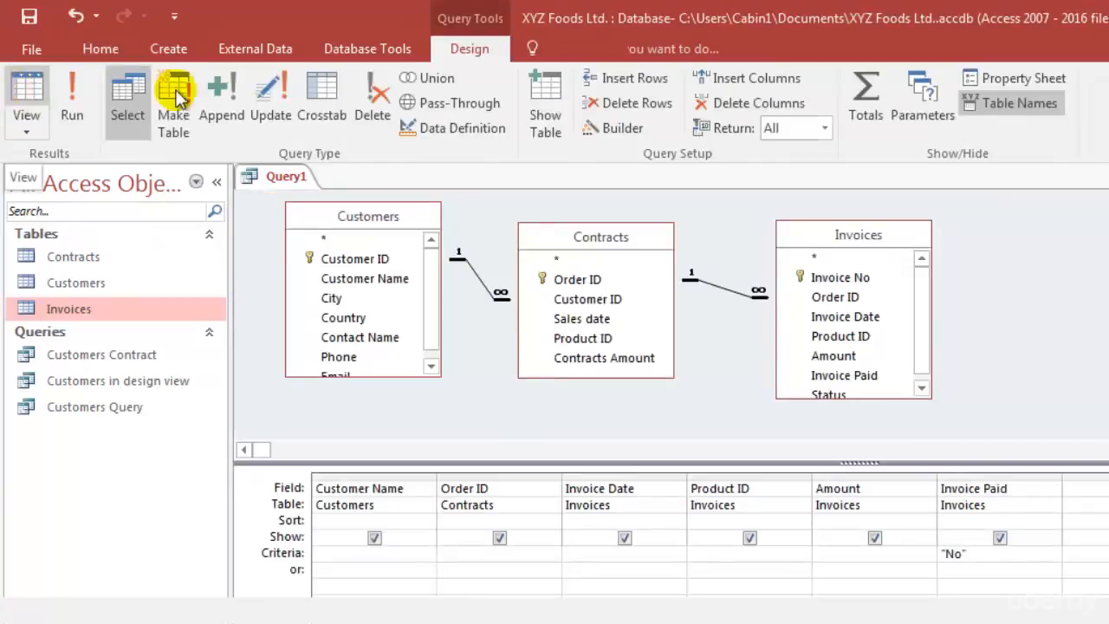
{"action": "left_click", "coordinate": [999, 538]}
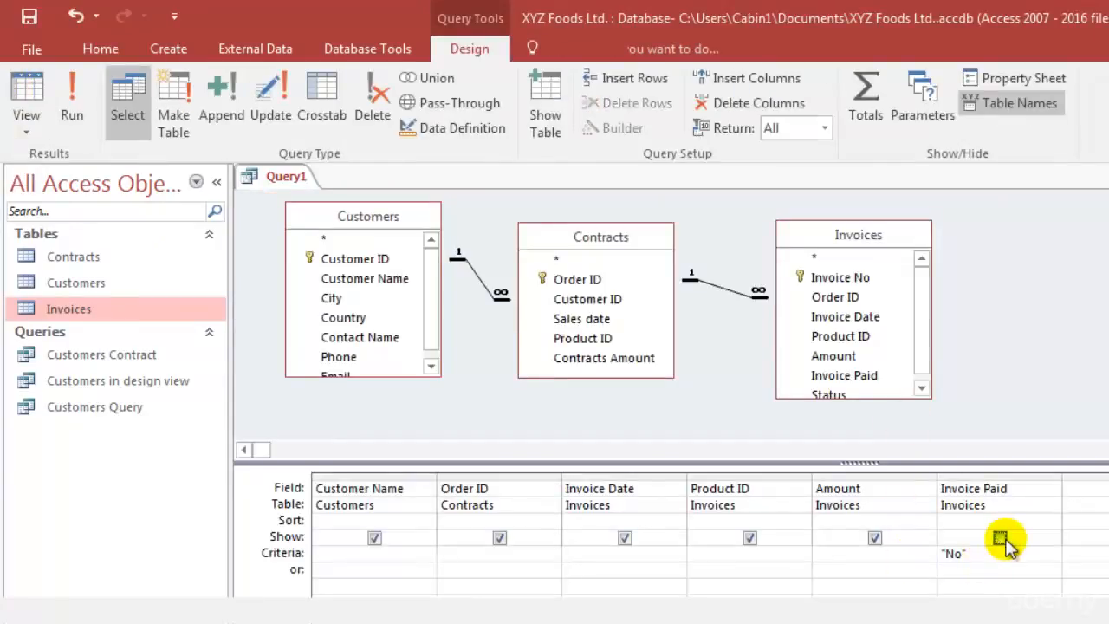
{"action": "left_click", "coordinate": [68, 102]}
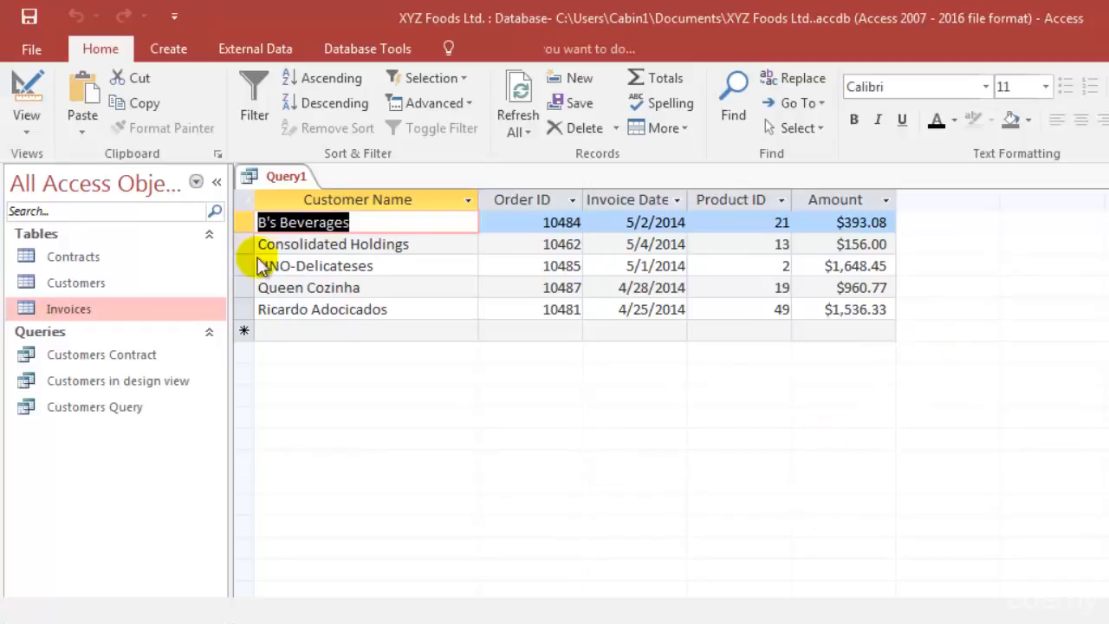
{"action": "left_click", "coordinate": [22, 88]}
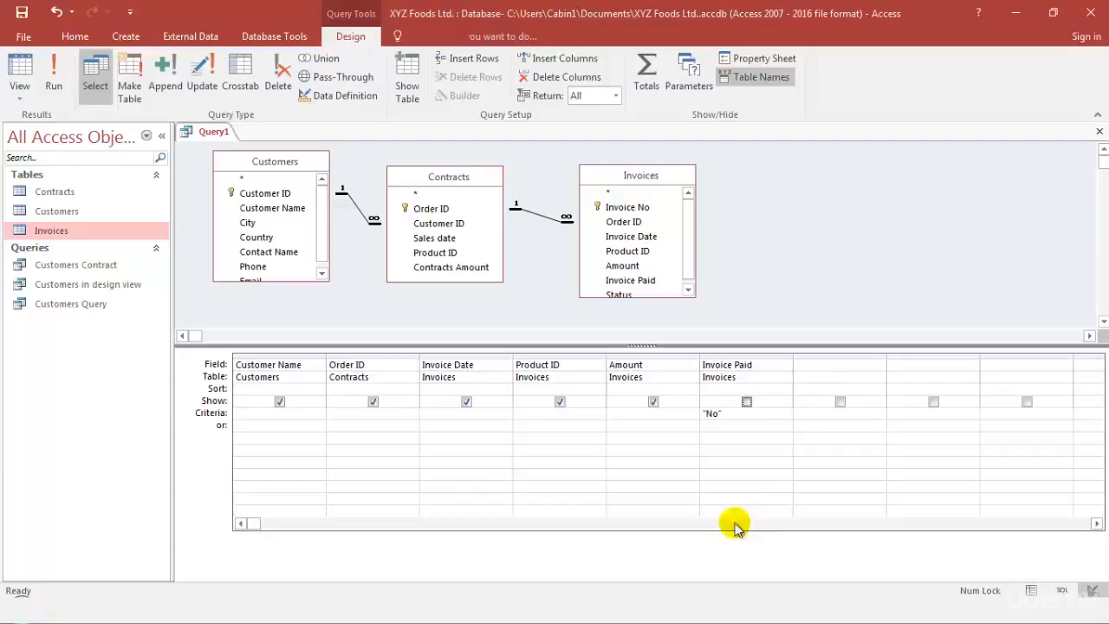
{"action": "left_click", "coordinate": [829, 371]}
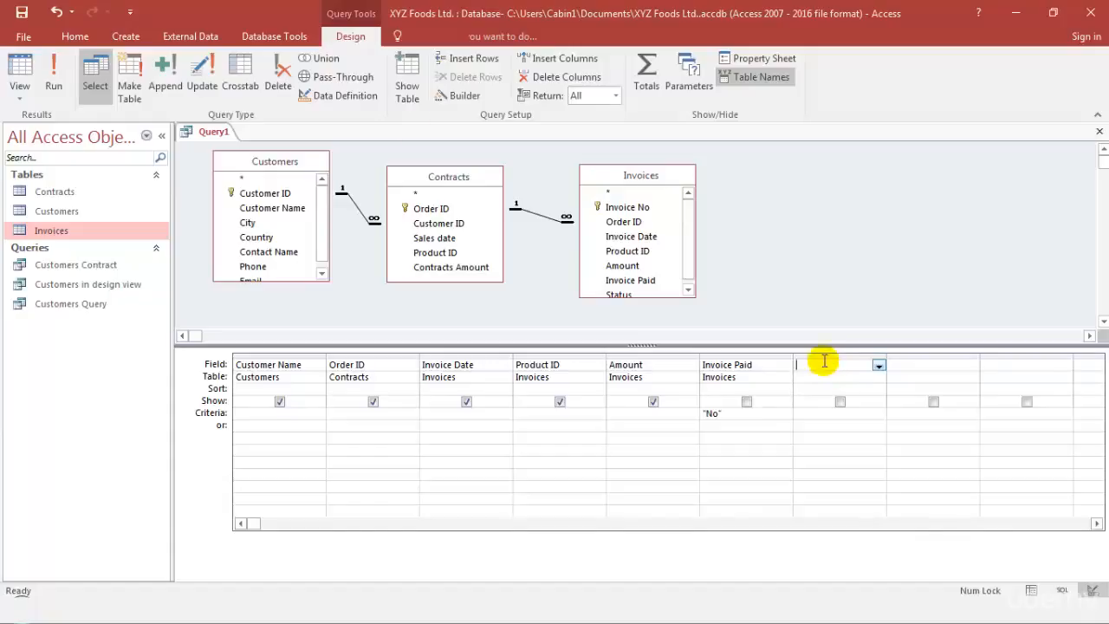
{"action": "left_click", "coordinate": [452, 102]}
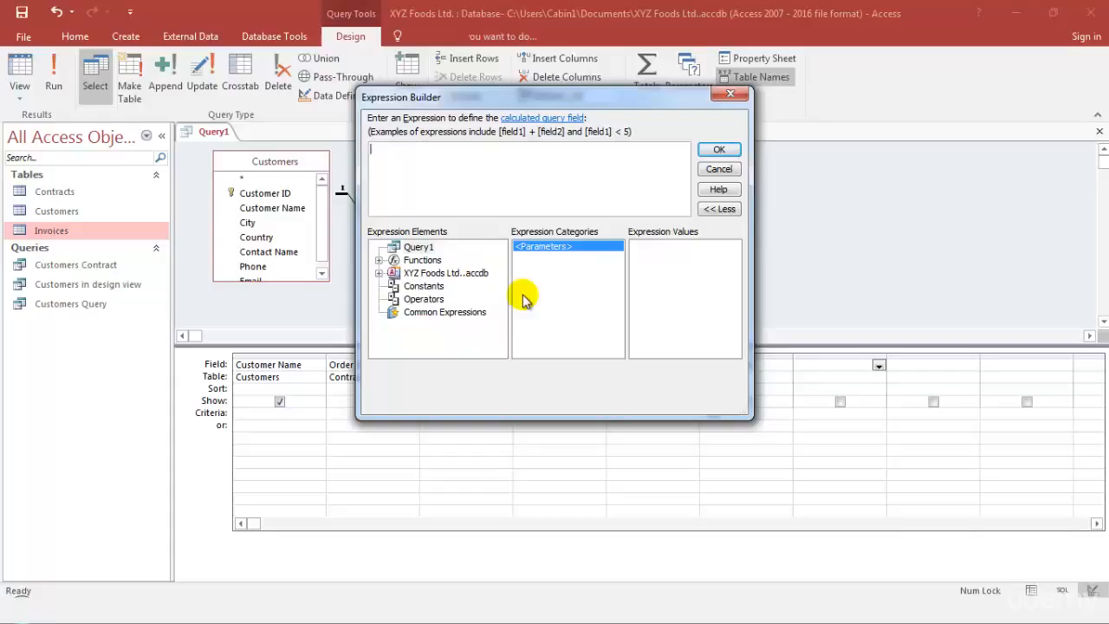
{"action": "left_click", "coordinate": [703, 169]}
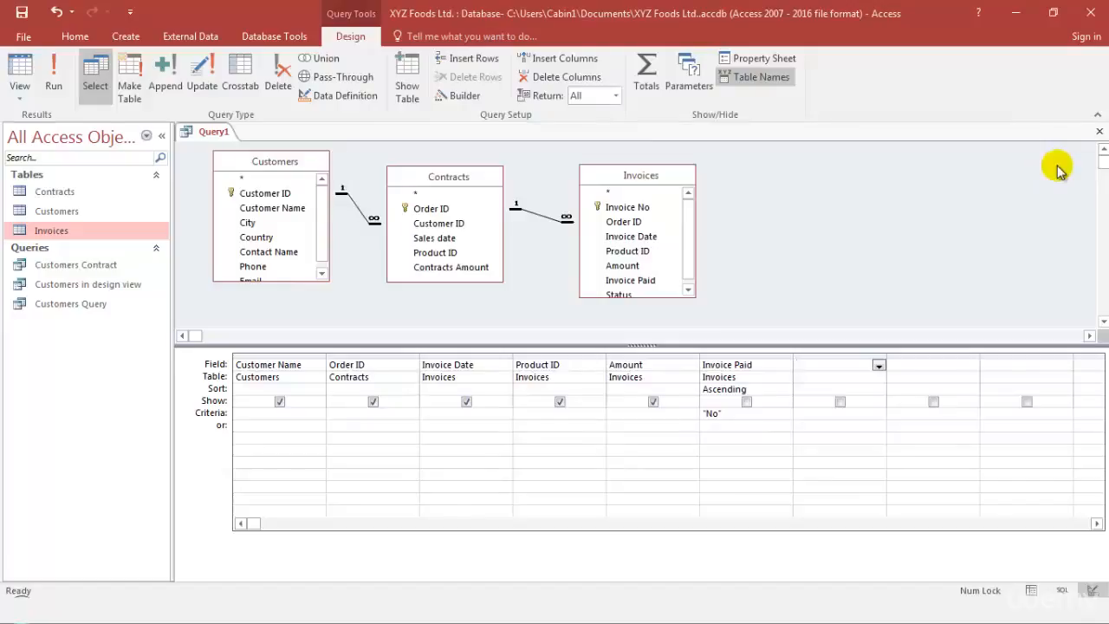
Close the query and save it under the name "Invoices not paid".
{"action": "left_click", "coordinate": [1098, 131]}
{"action": "left_click", "coordinate": [496, 349]}
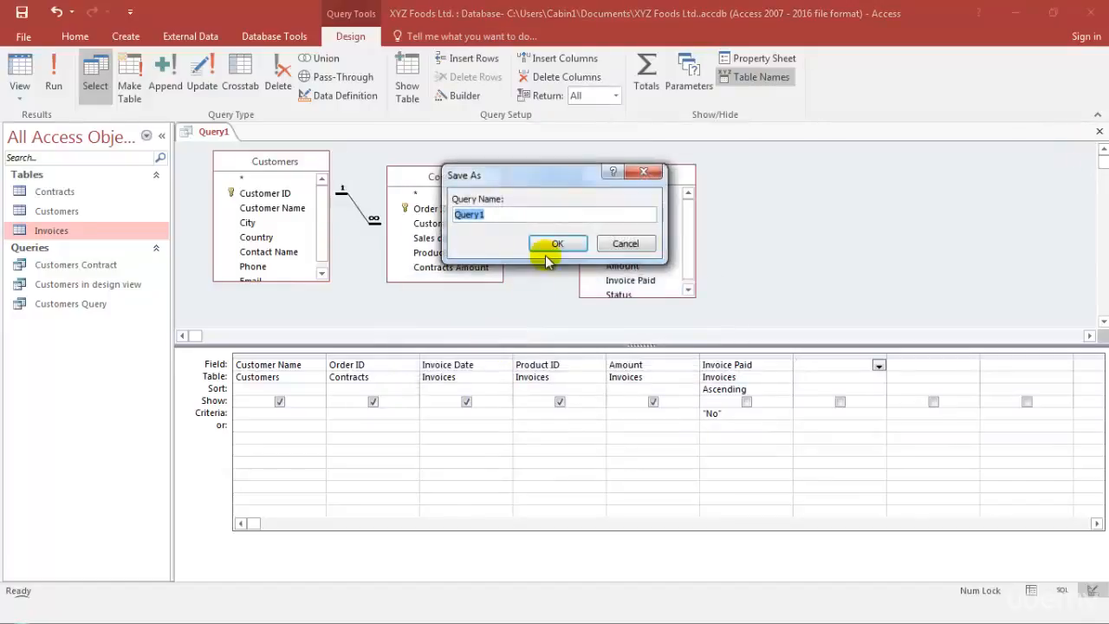
{"action": "type", "text": "Invoices not paid"}
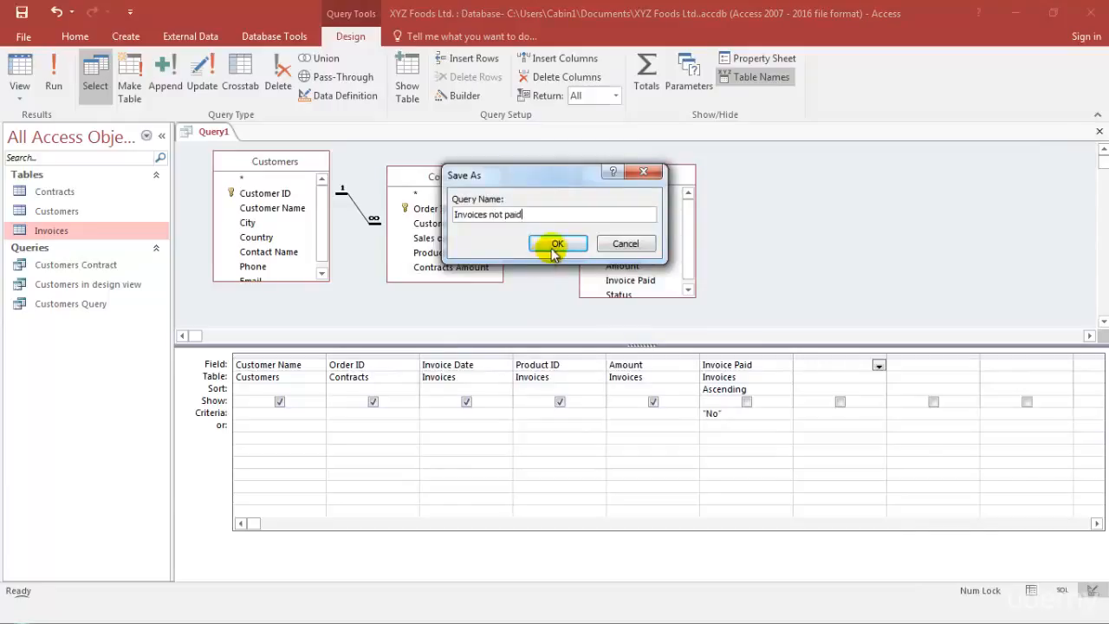
{"action": "left_click", "coordinate": [555, 247]}
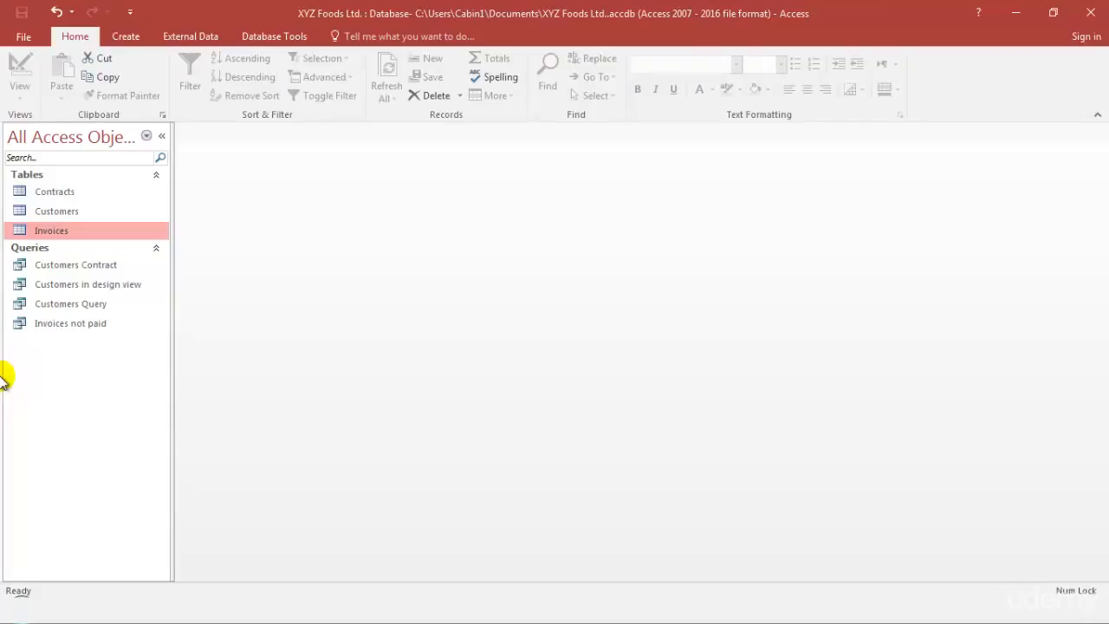
Open the Invoices not paid query in Design view and add a calculated field with the expression [Amount]*0.05 using the Expression Builder.
{"action": "double_click", "coordinate": [73, 325]}
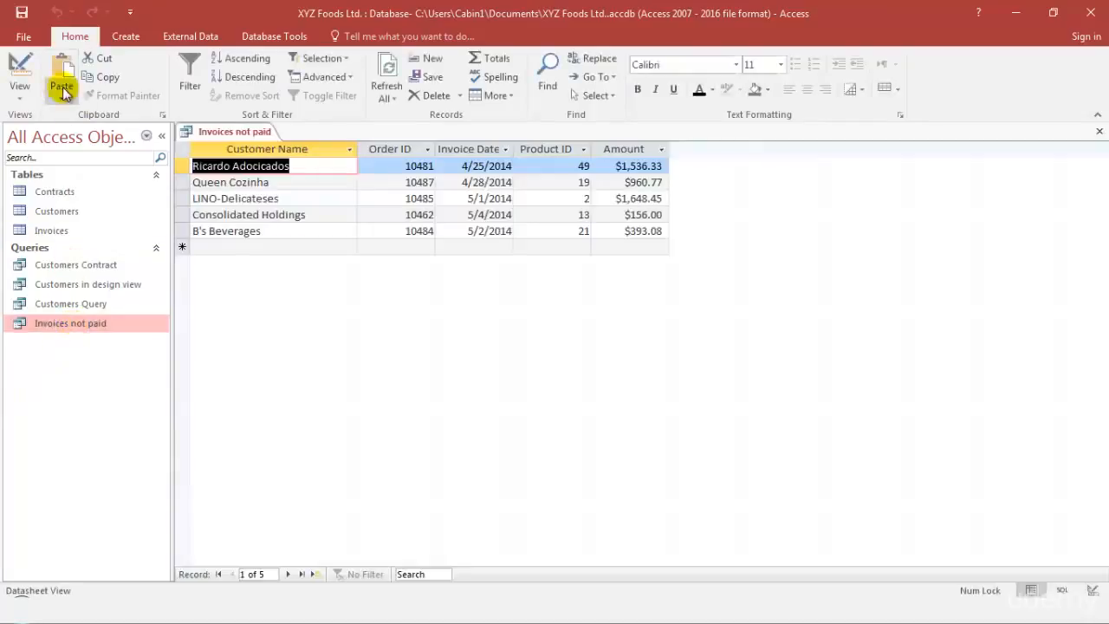
{"action": "left_click", "coordinate": [21, 73]}
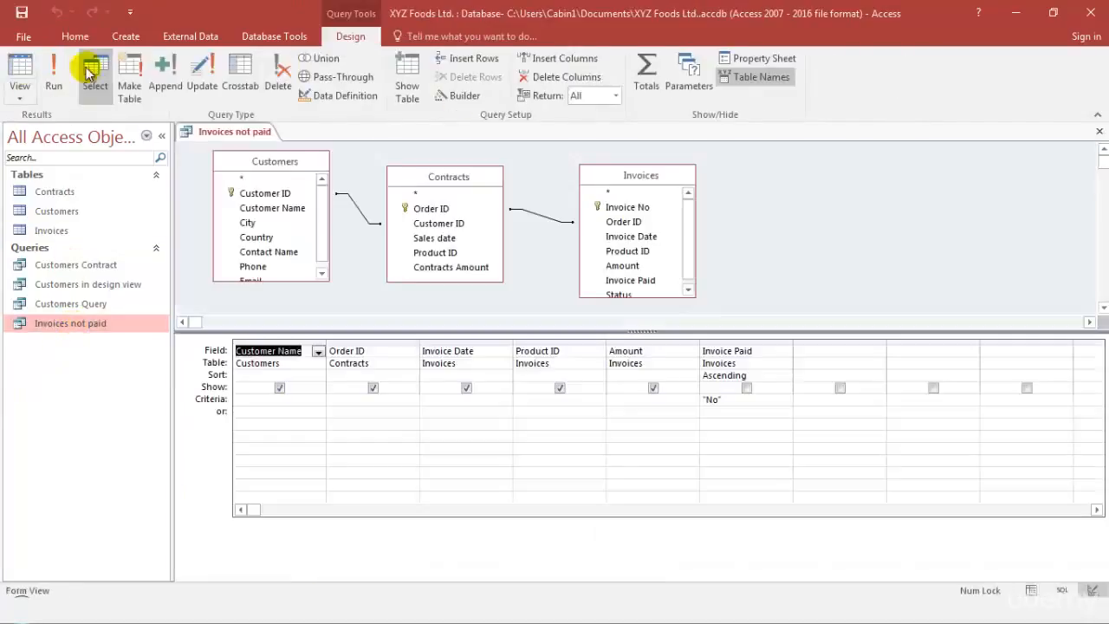
{"action": "left_click", "coordinate": [824, 353]}
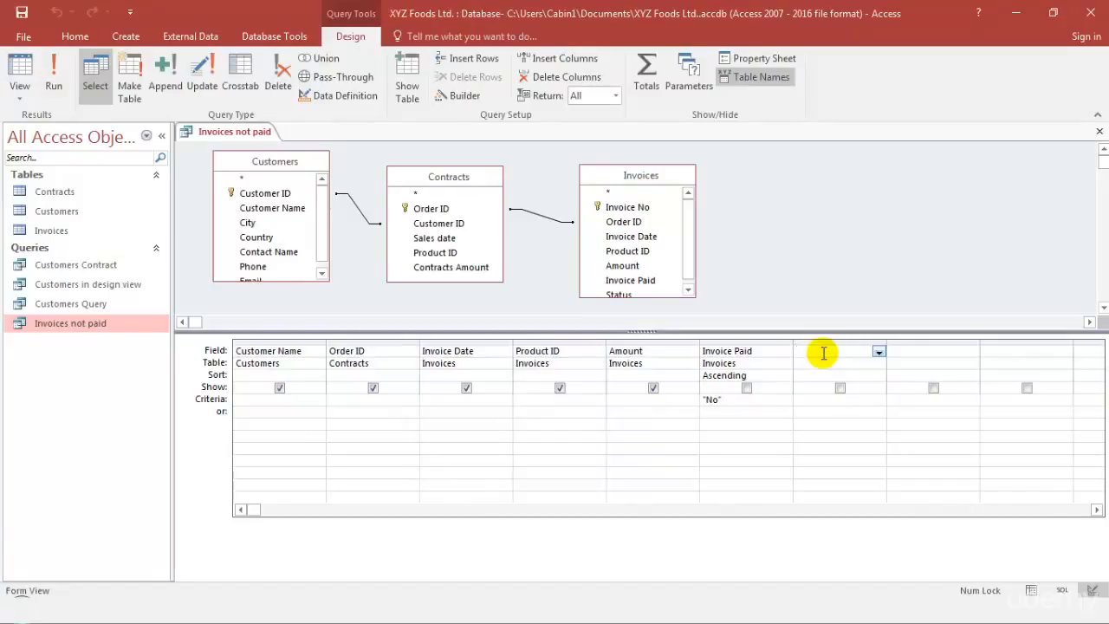
{"action": "left_click", "coordinate": [457, 96]}
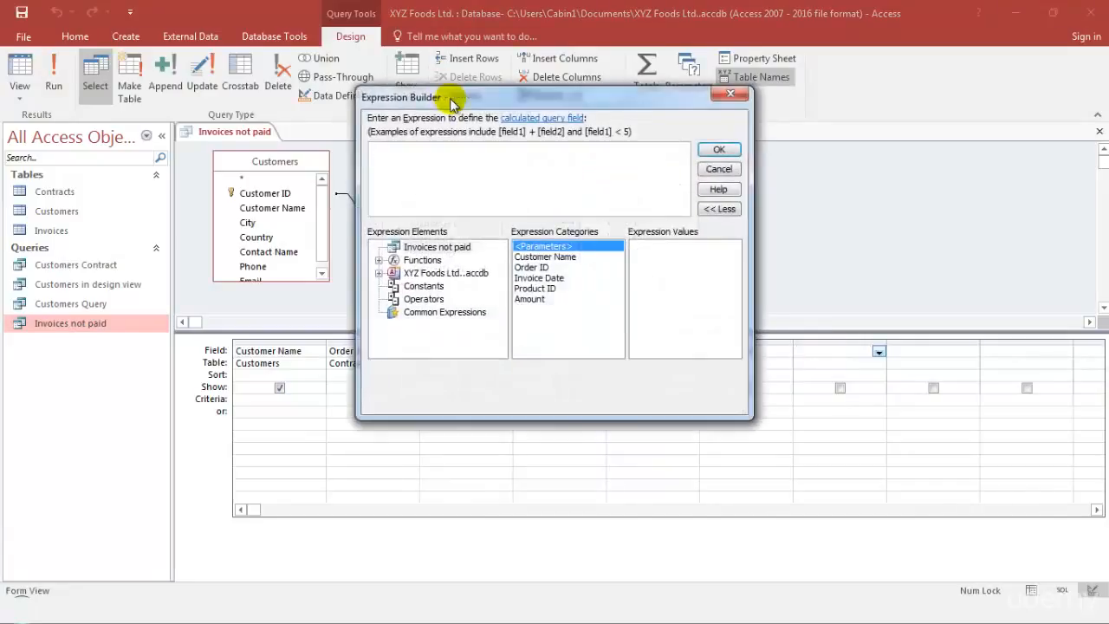
{"action": "left_click_drag", "start_coordinate": [550, 98], "coordinate": [673, 131]}
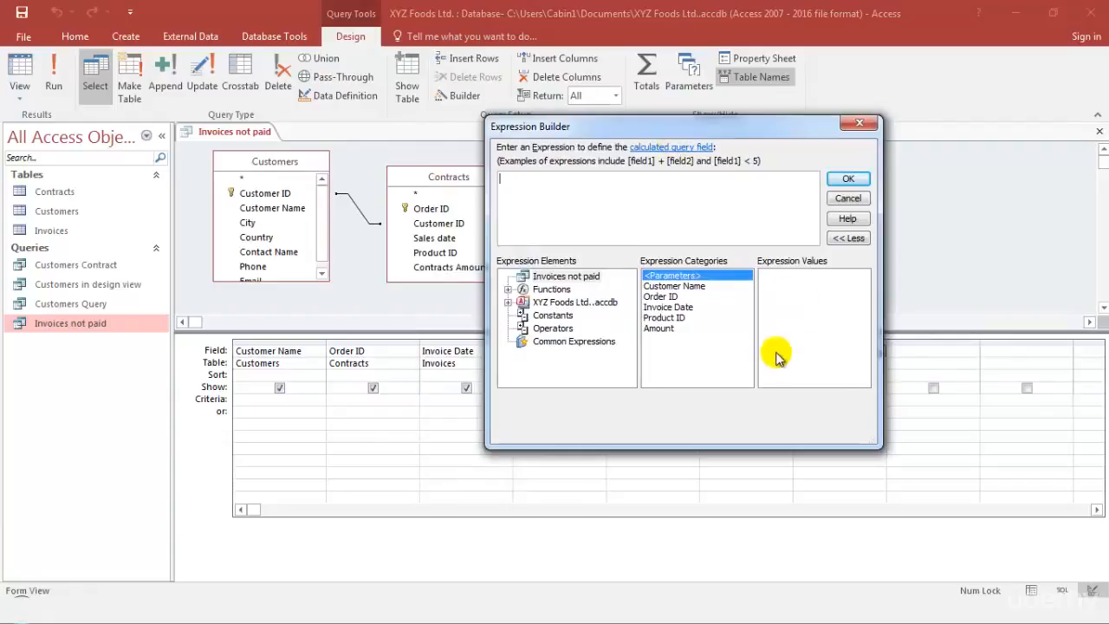
{"action": "double_click", "coordinate": [672, 329]}
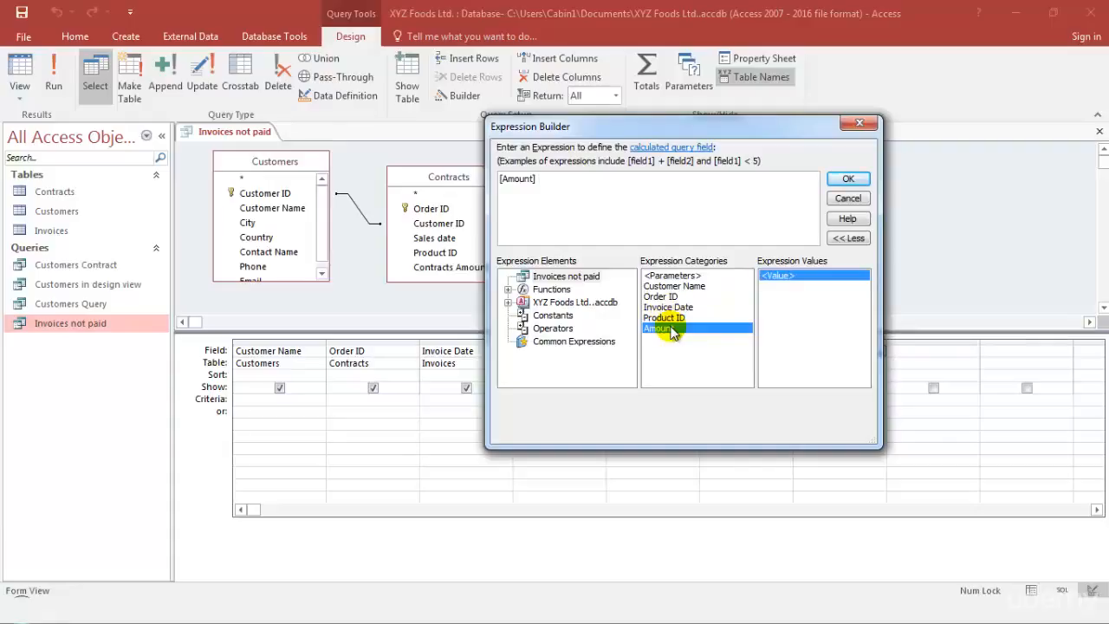
{"action": "type", "text": "*0.05"}
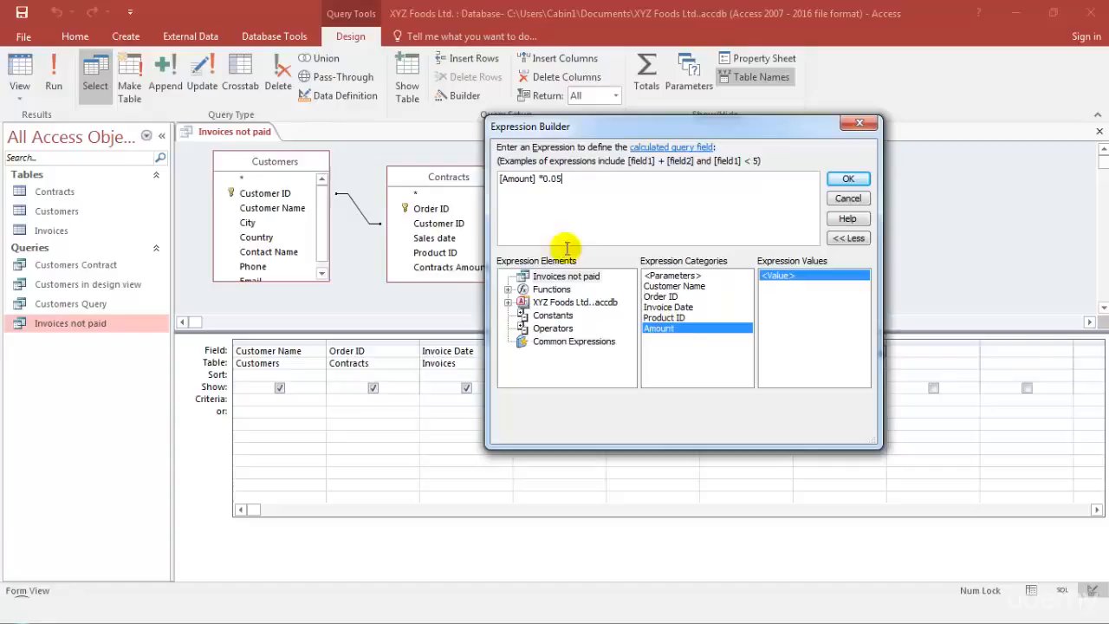
{"action": "left_click", "coordinate": [849, 179]}
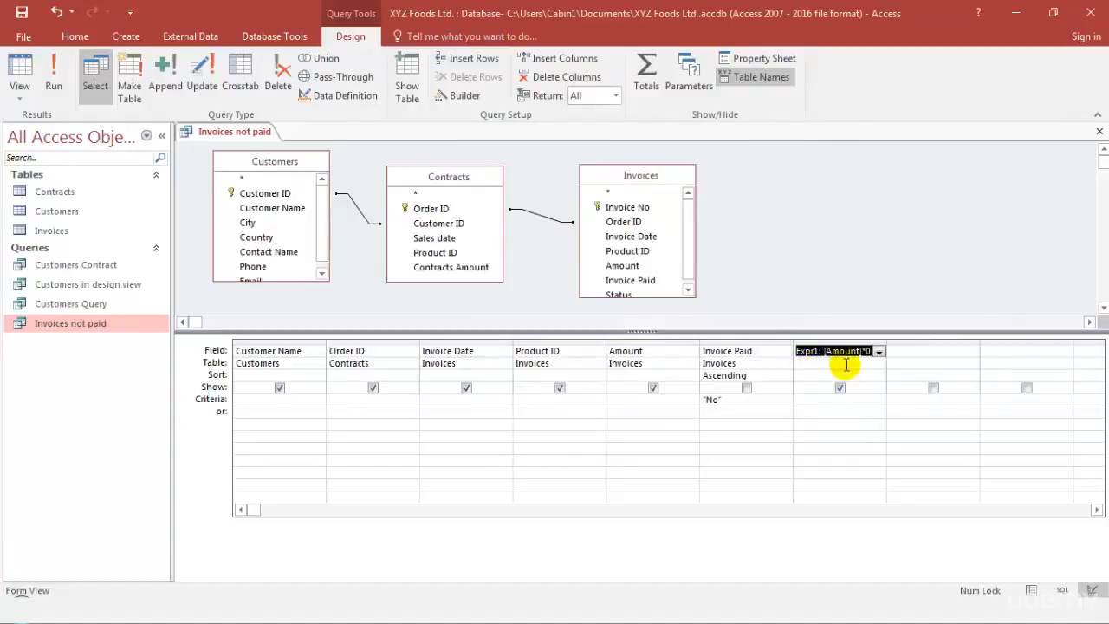
Rename the calculated field as "Late fees" and run the query to check its values.
{"action": "left_click_drag", "start_coordinate": [819, 351], "coordinate": [797, 350]}
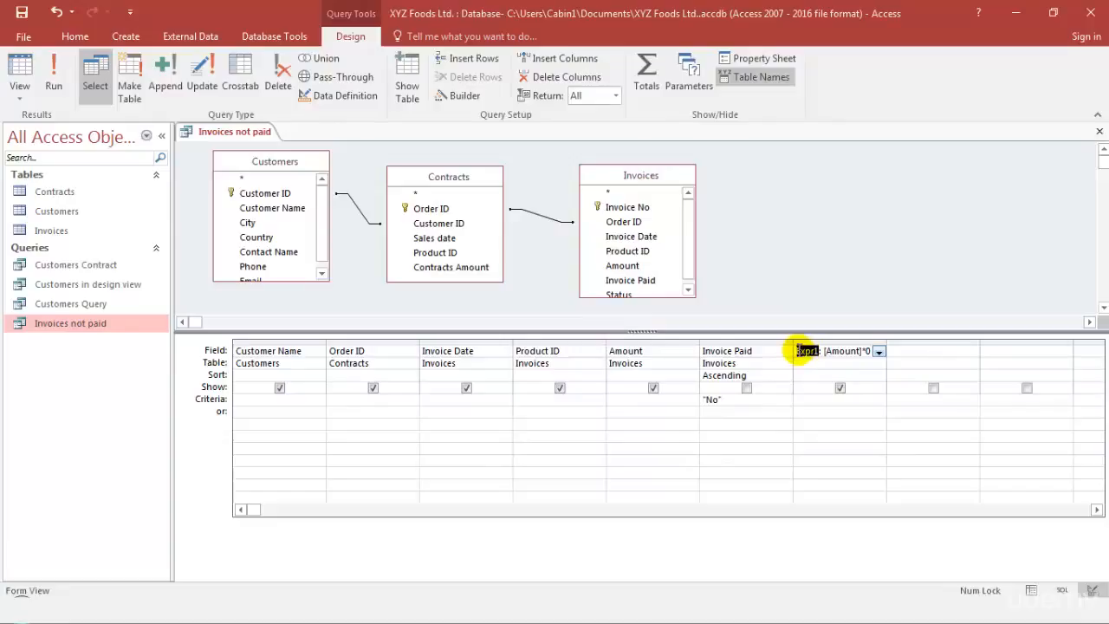
{"action": "type", "text": "Late fees"}
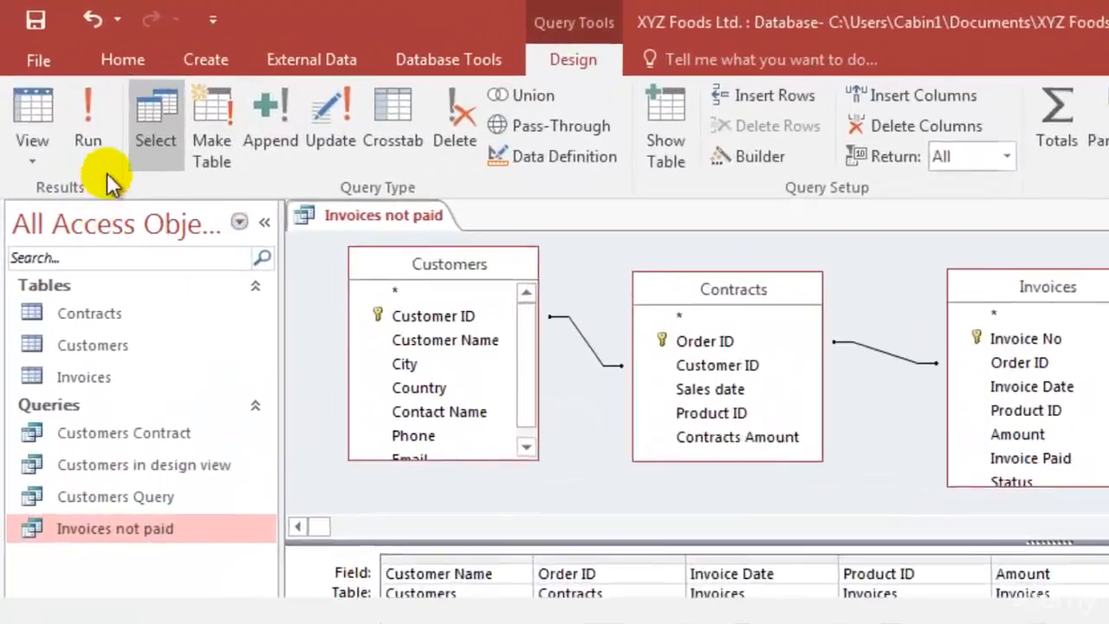
{"action": "left_click", "coordinate": [54, 76]}
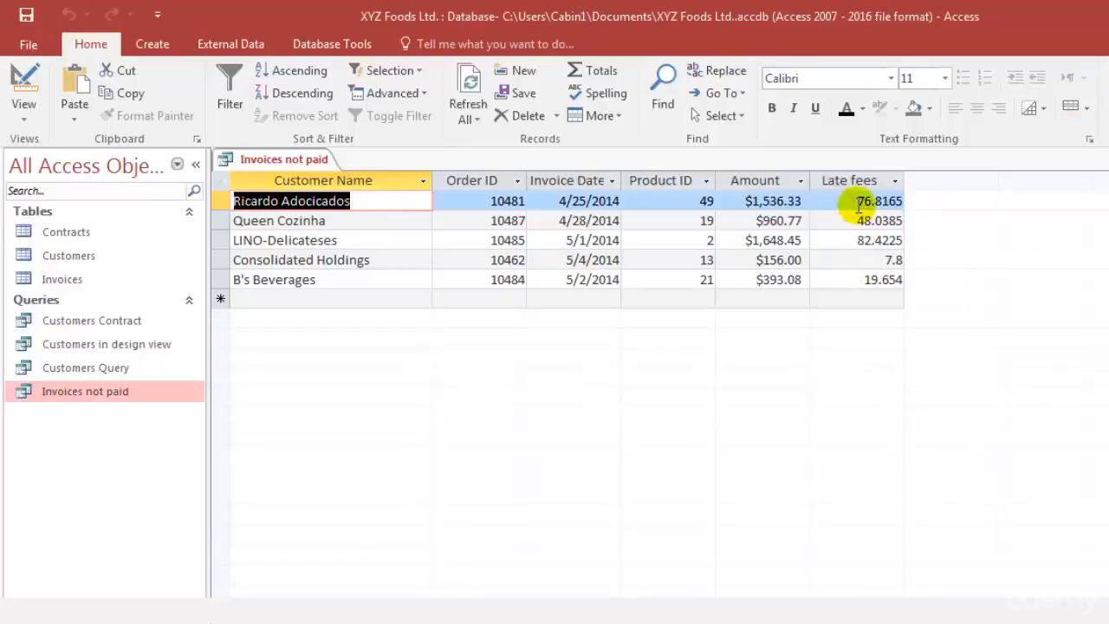
{"action": "left_click", "coordinate": [857, 201]}
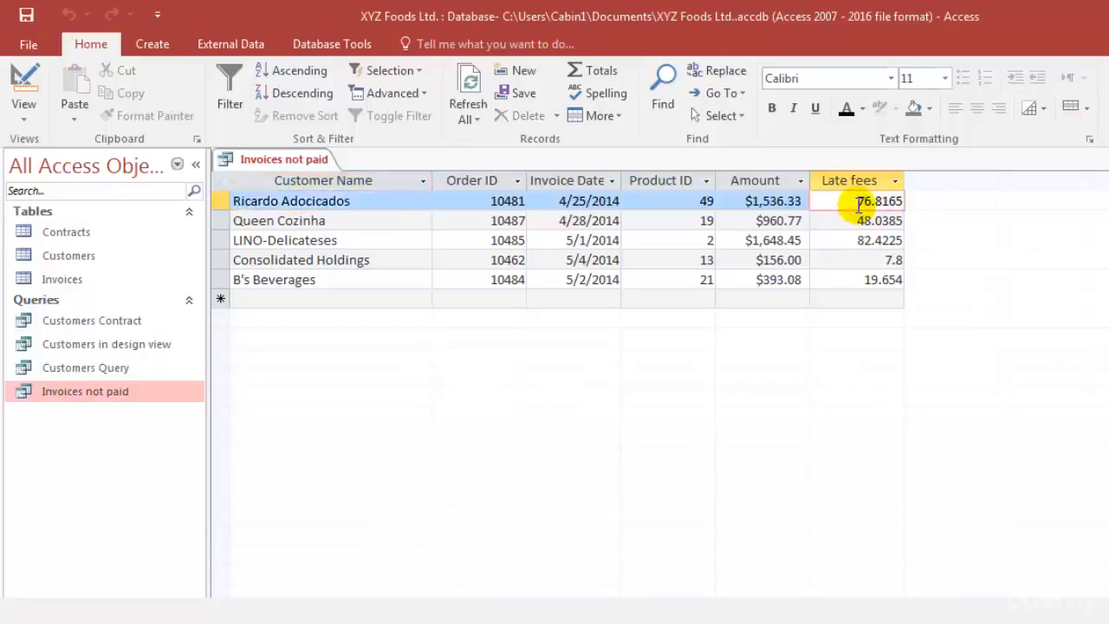
Return to the query design and set the Late fees field's format to Currency.
{"action": "left_click", "coordinate": [23, 78]}
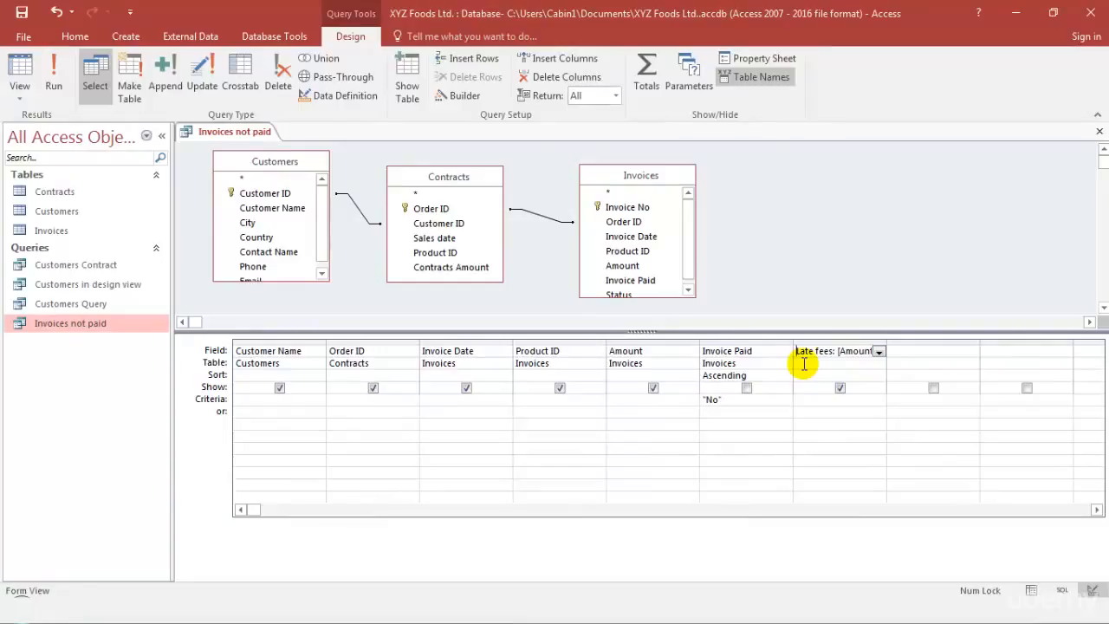
{"action": "left_click", "coordinate": [742, 59]}
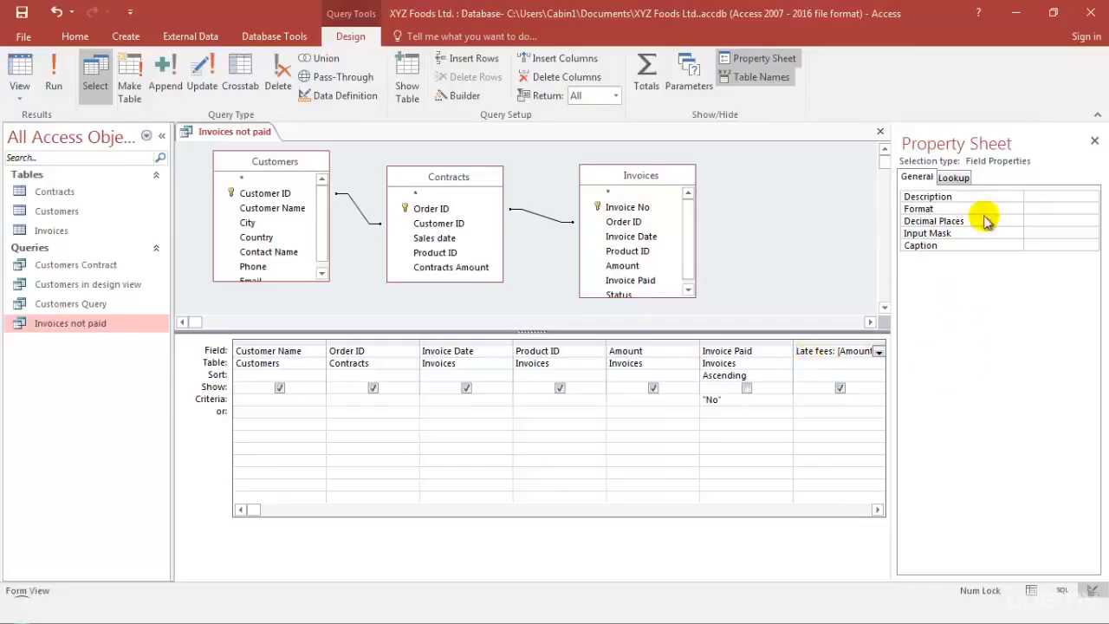
{"action": "left_click", "coordinate": [1031, 209]}
{"action": "left_click", "coordinate": [1090, 221]}
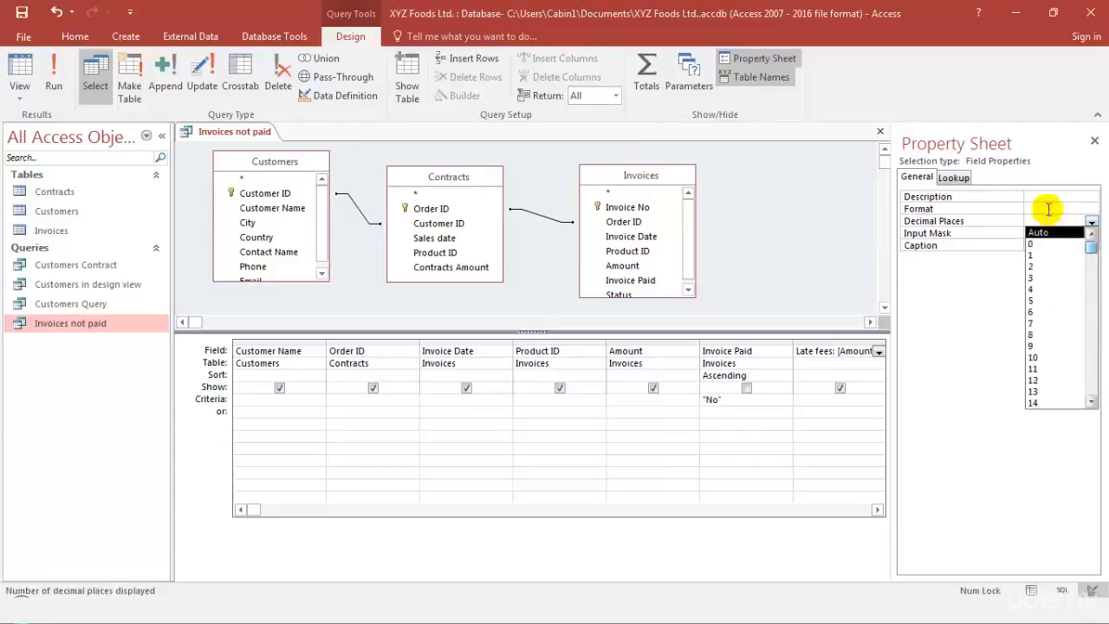
{"action": "left_click", "coordinate": [1050, 209]}
{"action": "left_click", "coordinate": [1091, 208]}
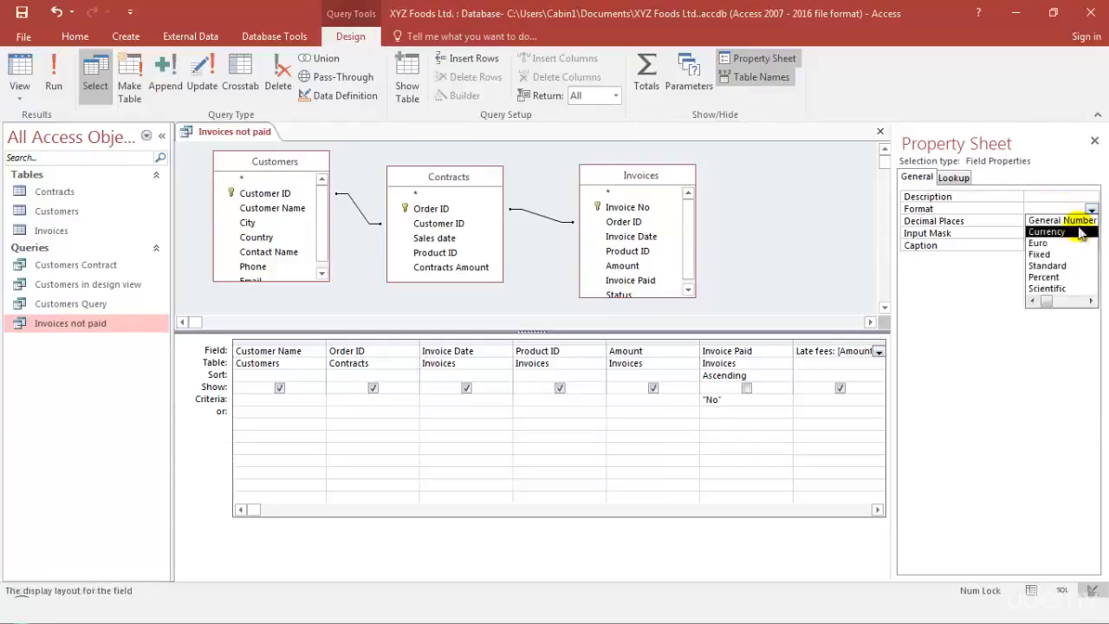
{"action": "left_click", "coordinate": [1073, 231]}
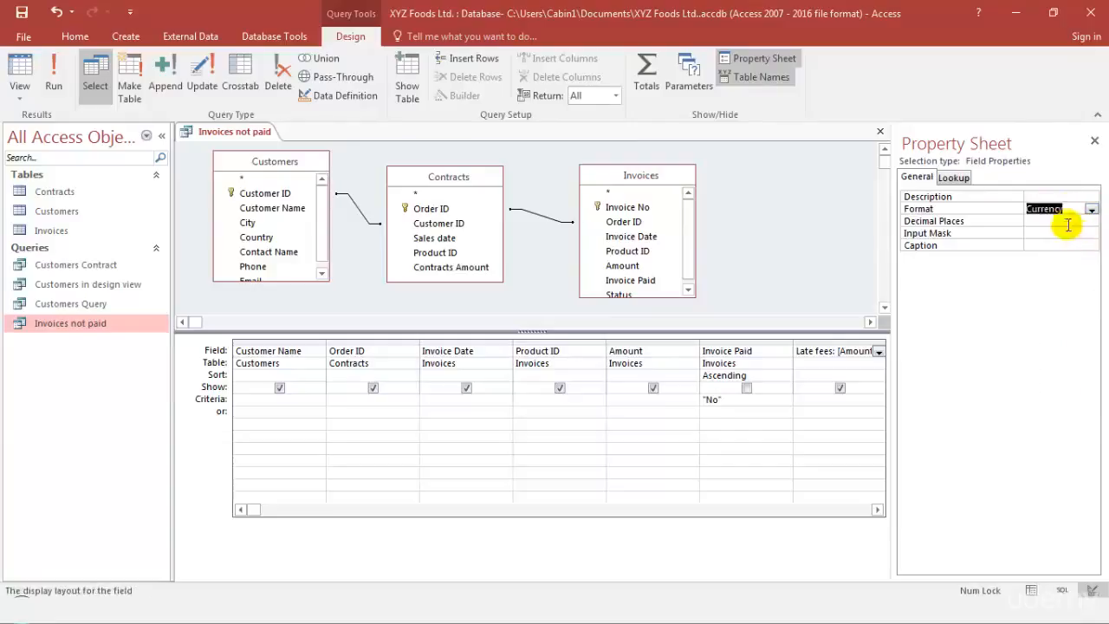
Set the Late fees field's decimal places to 2, close its properties and run the query.
{"action": "left_click", "coordinate": [1058, 222]}
{"action": "left_click", "coordinate": [1090, 223]}
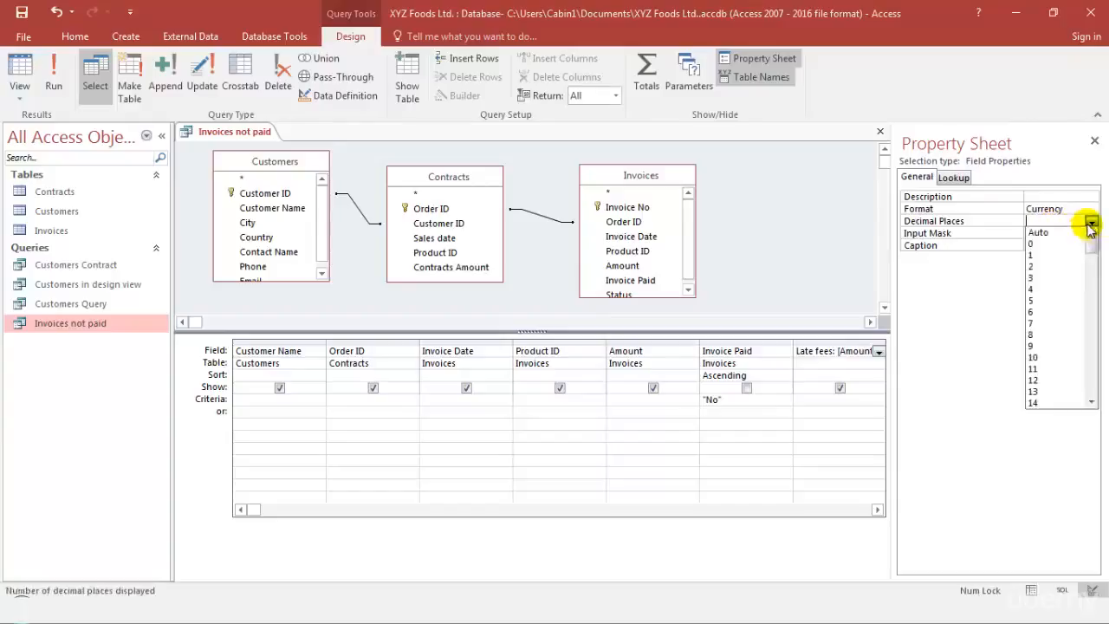
{"action": "left_click", "coordinate": [1074, 271]}
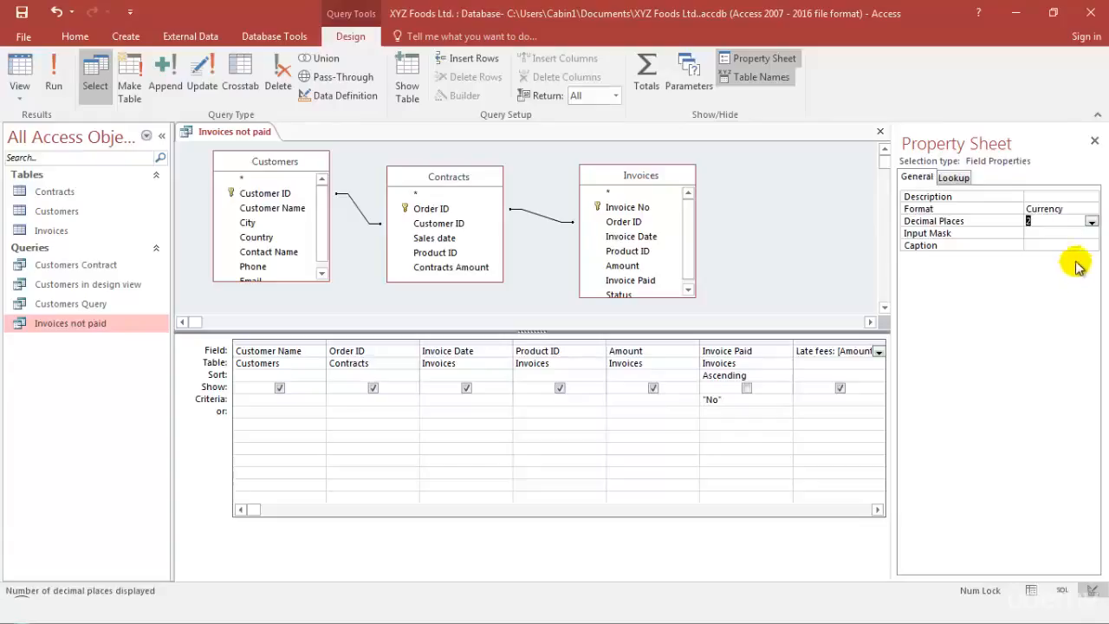
{"action": "left_click", "coordinate": [1094, 142]}
{"action": "left_click", "coordinate": [54, 74]}
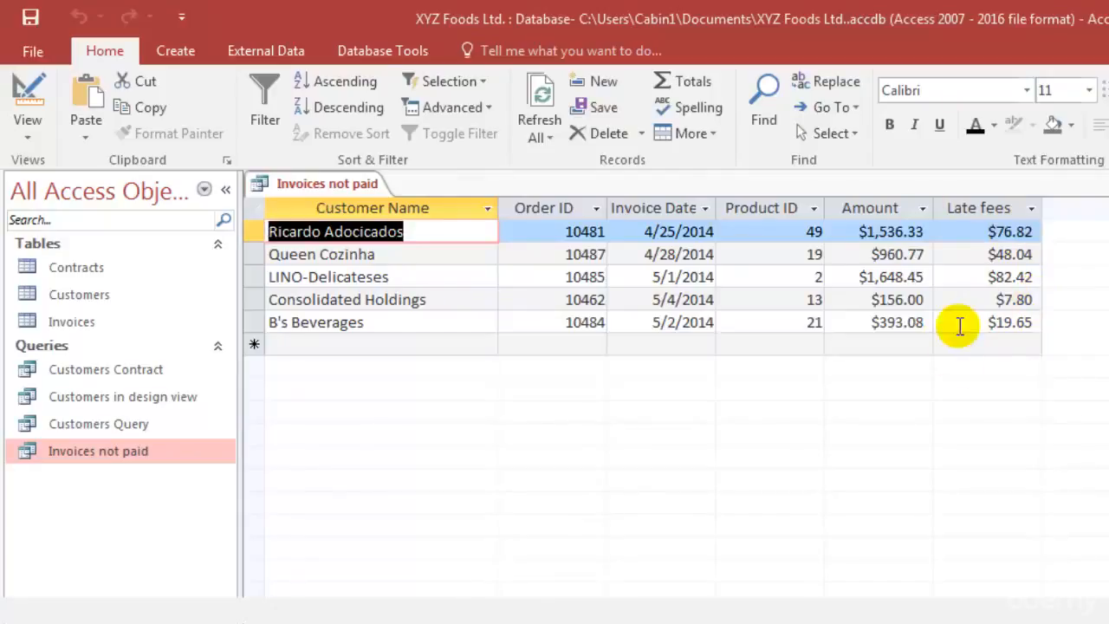
Add a totals row to the query results and sum the Late fees column.
{"action": "left_click", "coordinate": [959, 340]}
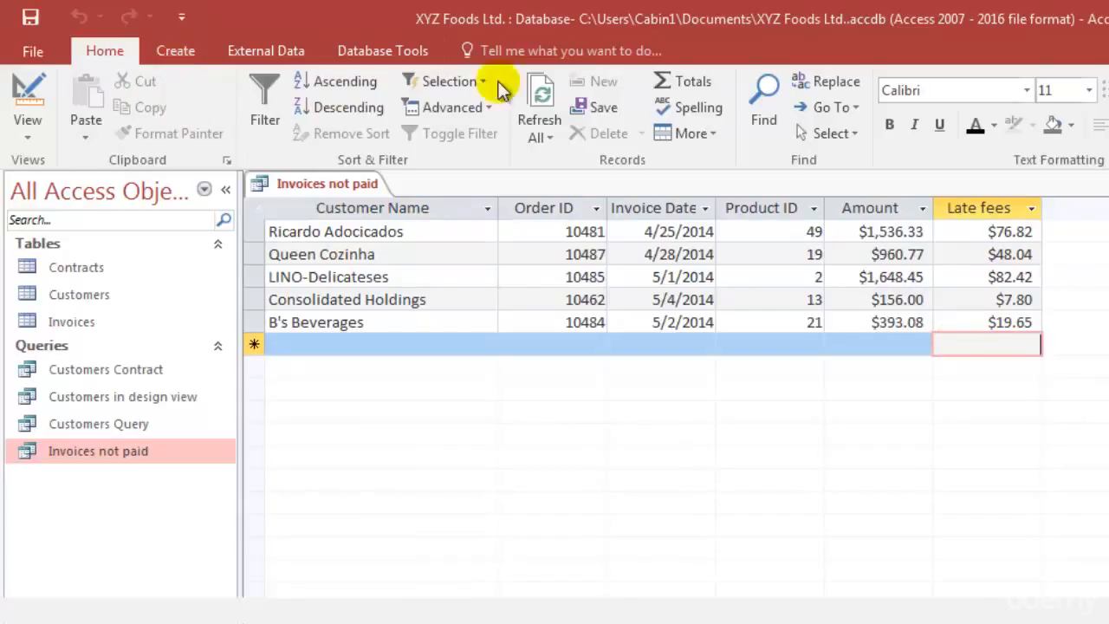
{"action": "left_click", "coordinate": [710, 84]}
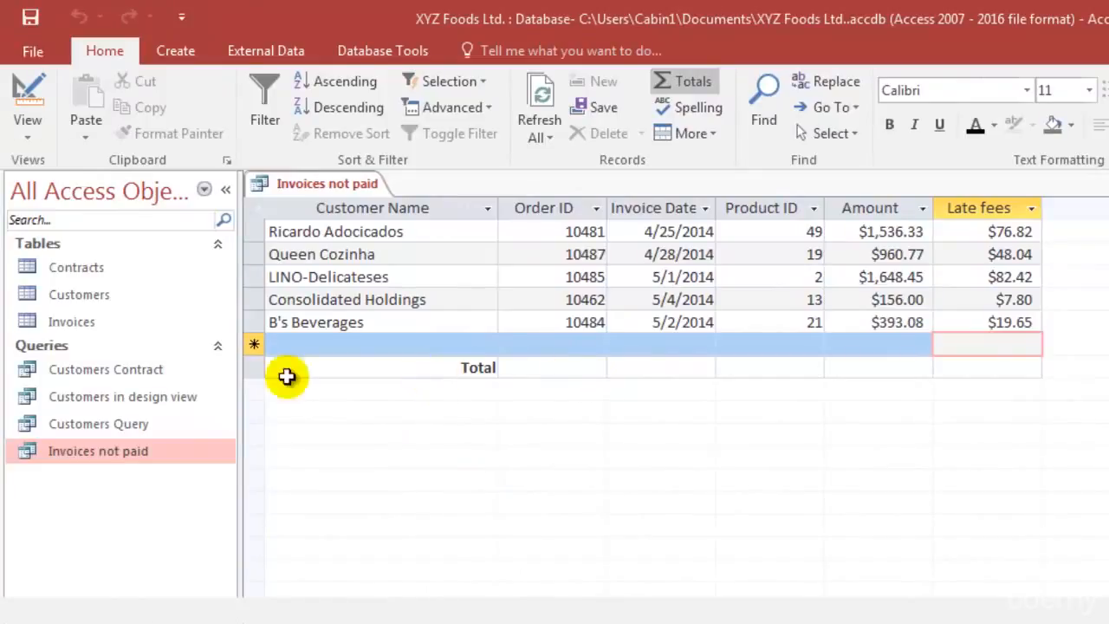
{"action": "left_click", "coordinate": [946, 367]}
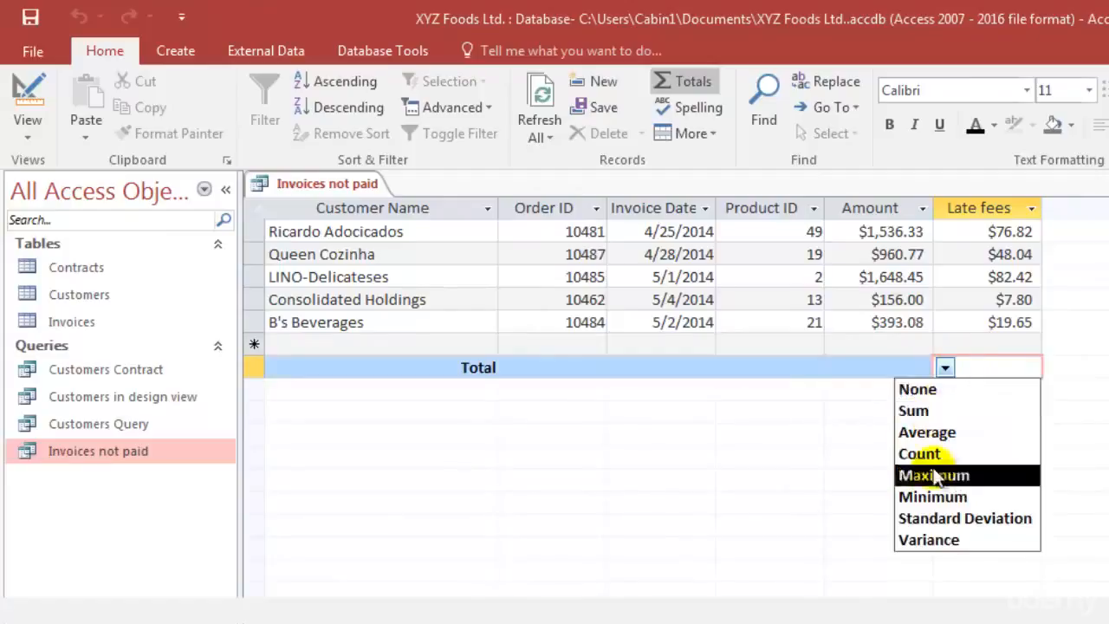
{"action": "left_click", "coordinate": [941, 413]}
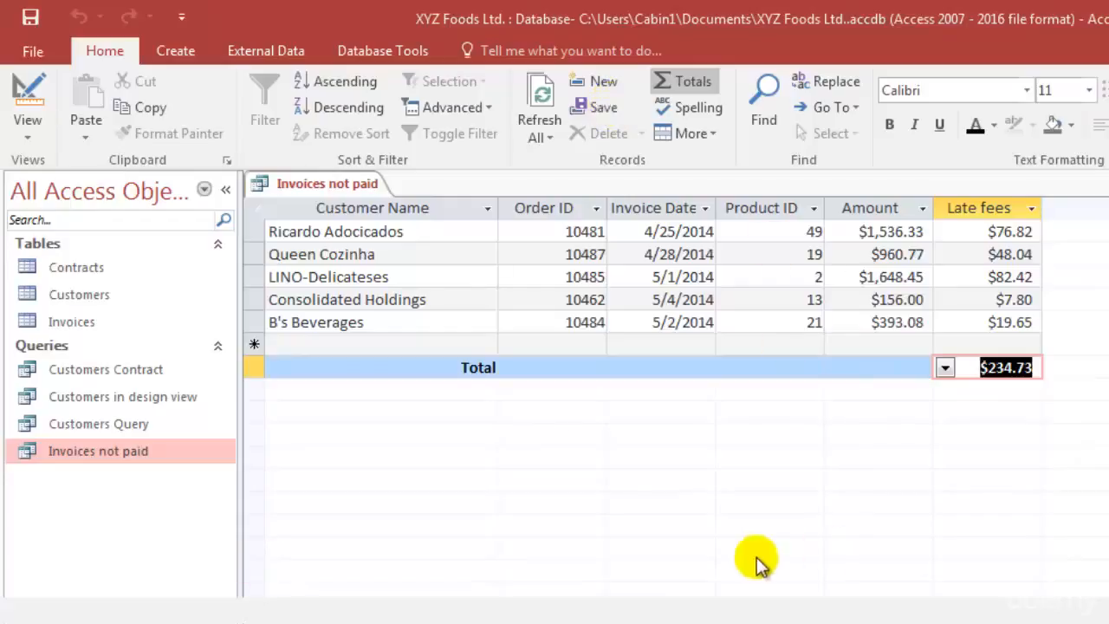
Open the Invoices table and switch the Invoices not paid query back to Design view.
{"action": "double_click", "coordinate": [117, 330]}
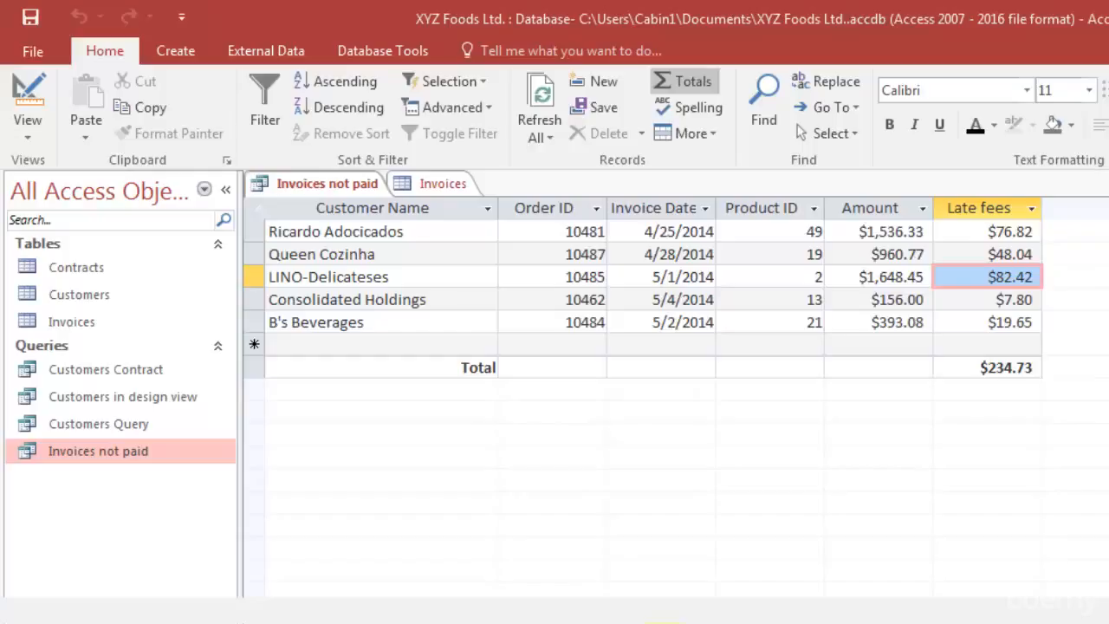
{"action": "right_click", "coordinate": [141, 458]}
{"action": "left_click", "coordinate": [185, 495]}
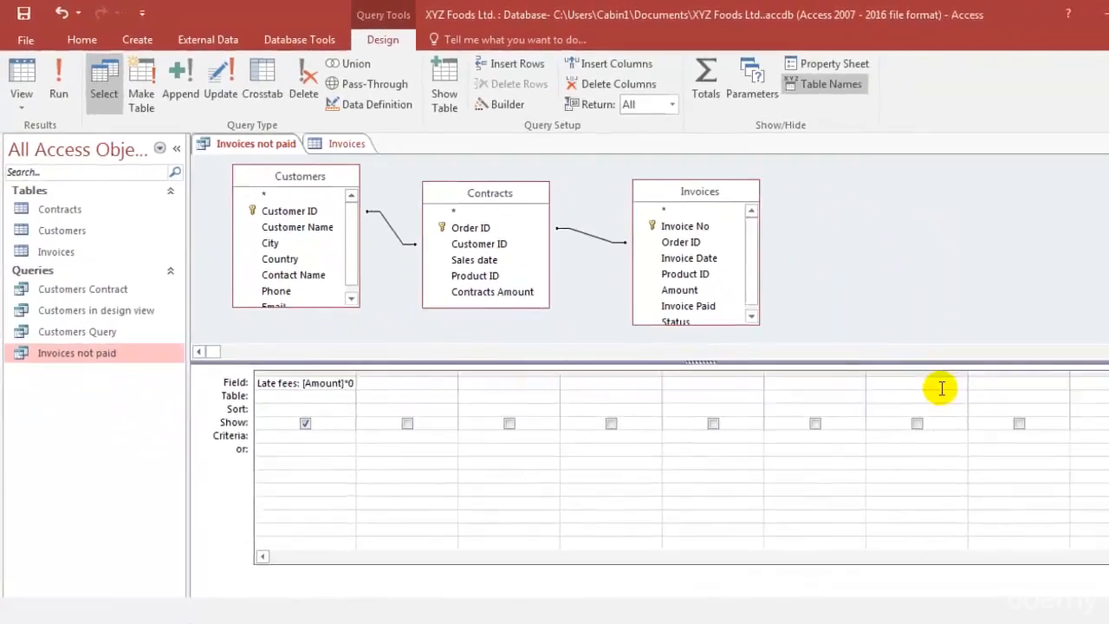
Open the Late fees expression for editing at its 0.05 multiplier.
{"action": "key", "text": "Left"}
{"action": "key", "text": "Left"}
{"action": "key", "text": "Left"}
{"action": "key", "text": "Left"}
{"action": "key", "text": "Left"}
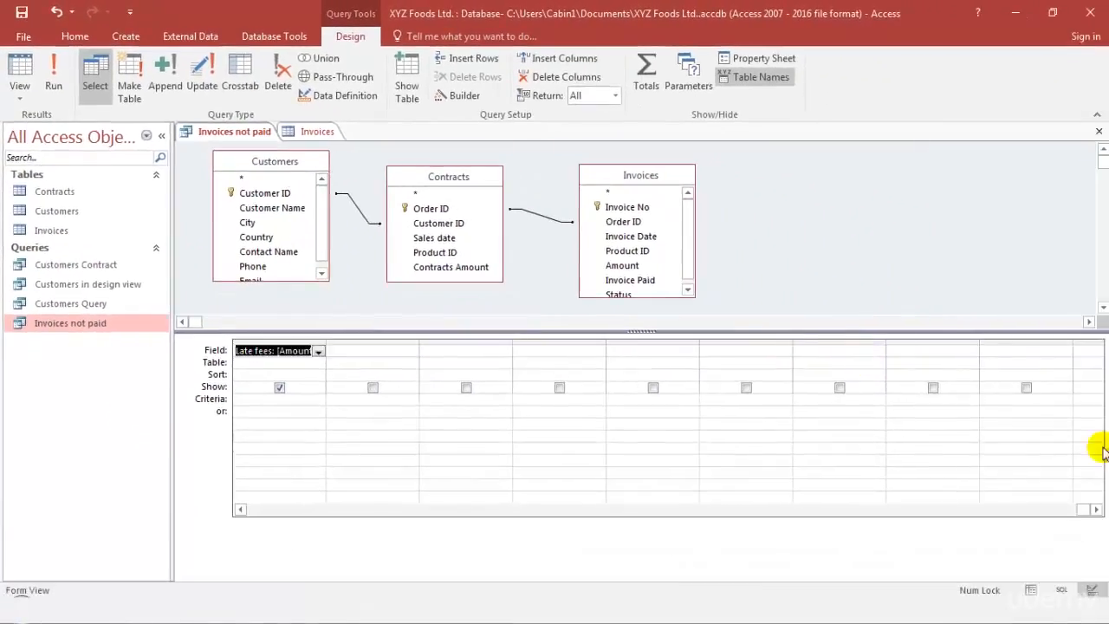
{"action": "left_click", "coordinate": [306, 351]}
{"action": "key", "text": "Right"}
{"action": "key", "text": "Right"}
{"action": "key", "text": "Right"}
{"action": "key", "text": "Right"}
{"action": "key", "text": "Right"}
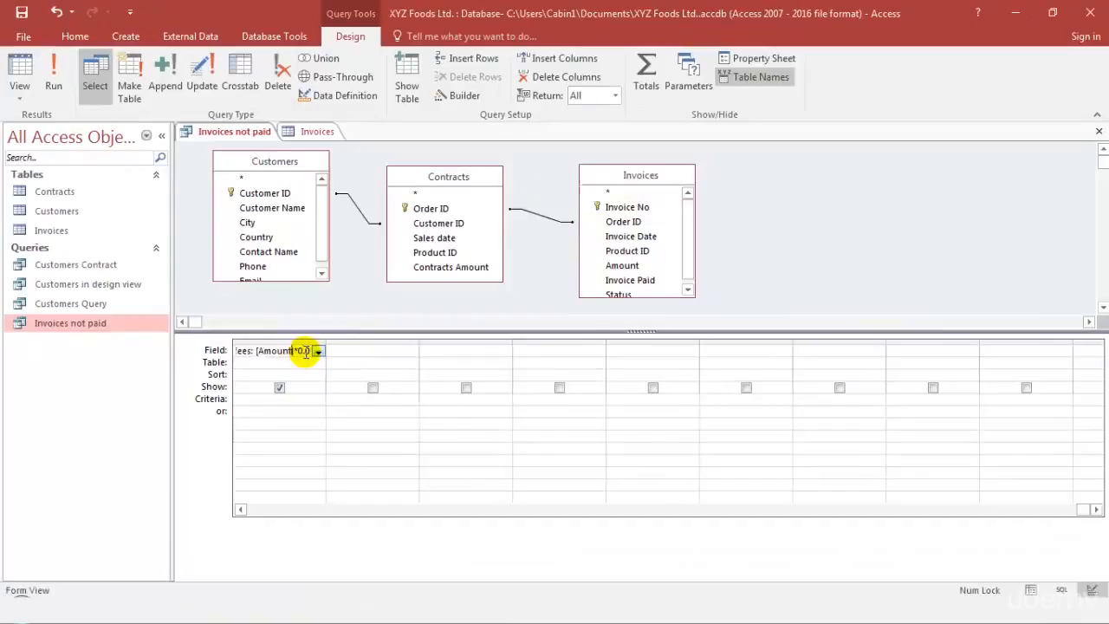
{"action": "key", "text": "Right"}
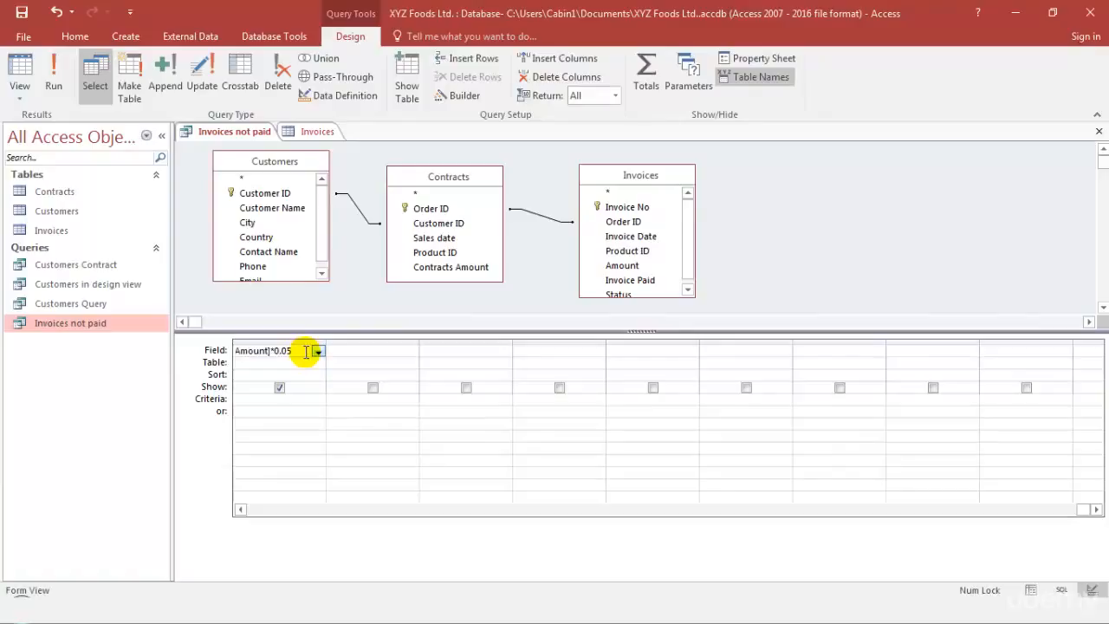